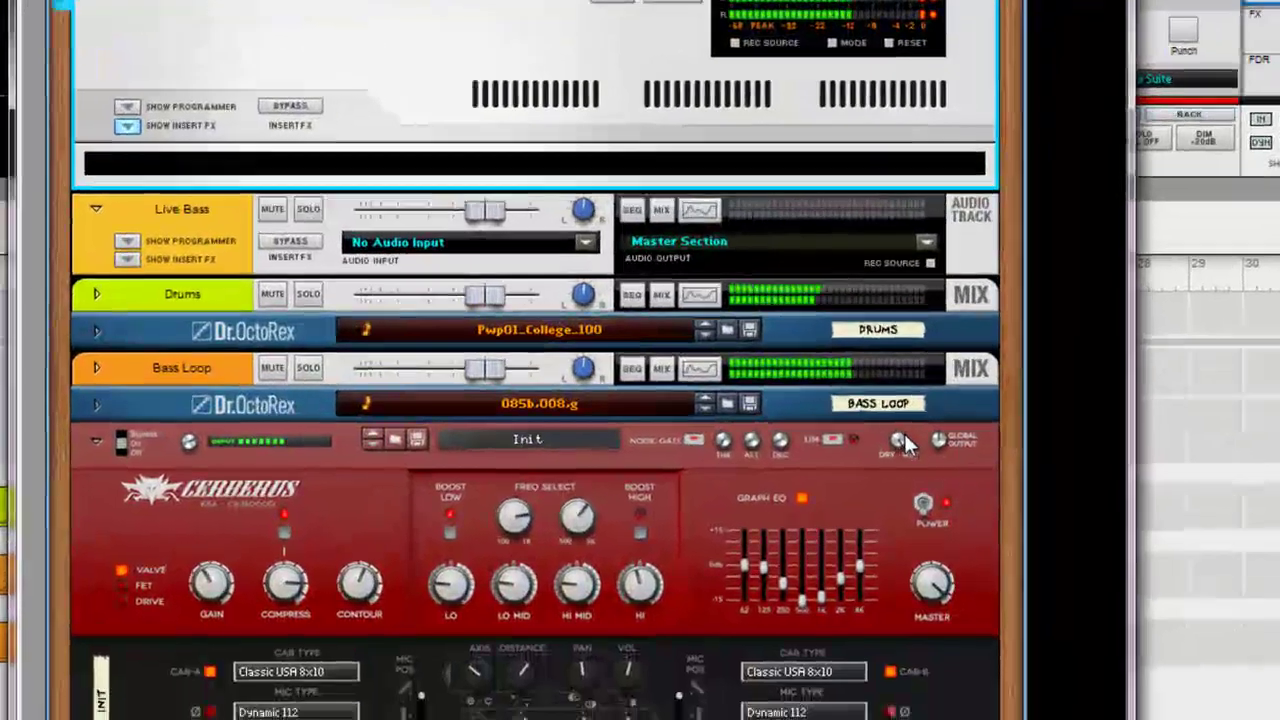
# Lower the Cerberus dry/wet mix to compare, restore it to about 89% processed, and stop playback.
pyautogui.moveTo(898, 443); pyautogui.dragTo(932, 507)
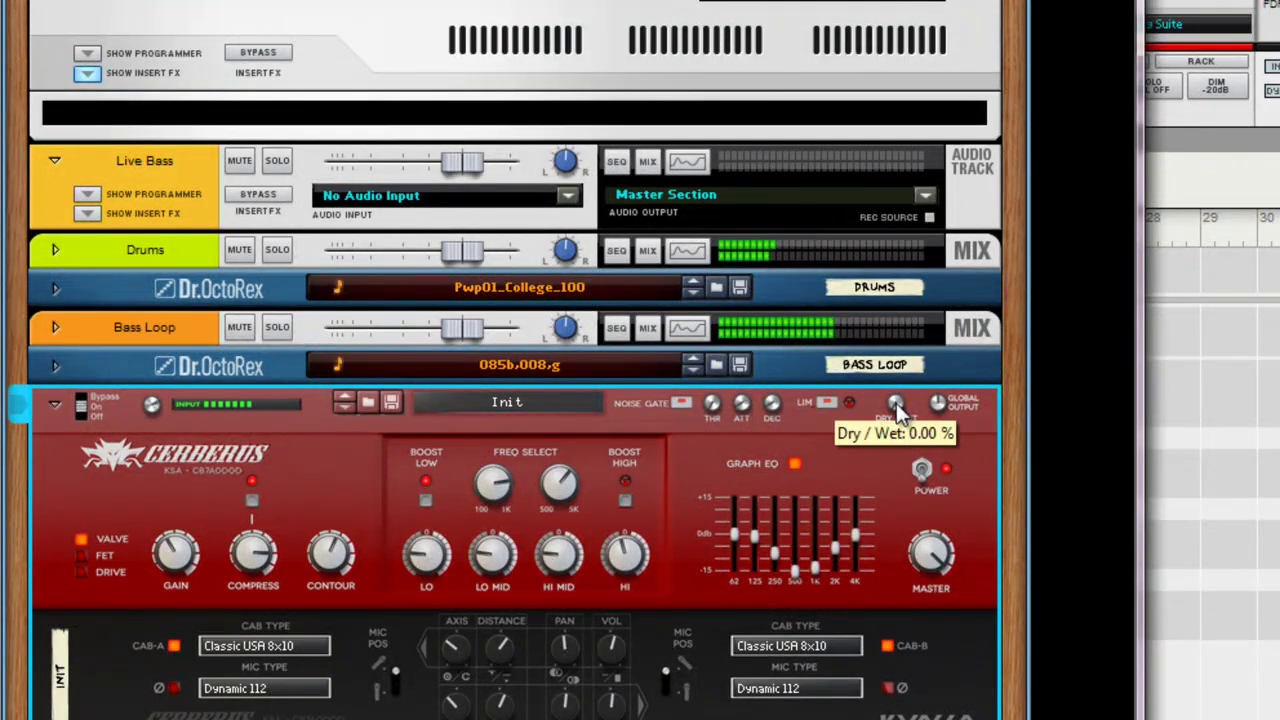
pyautogui.moveTo(896, 403); pyautogui.dragTo(894, 294)
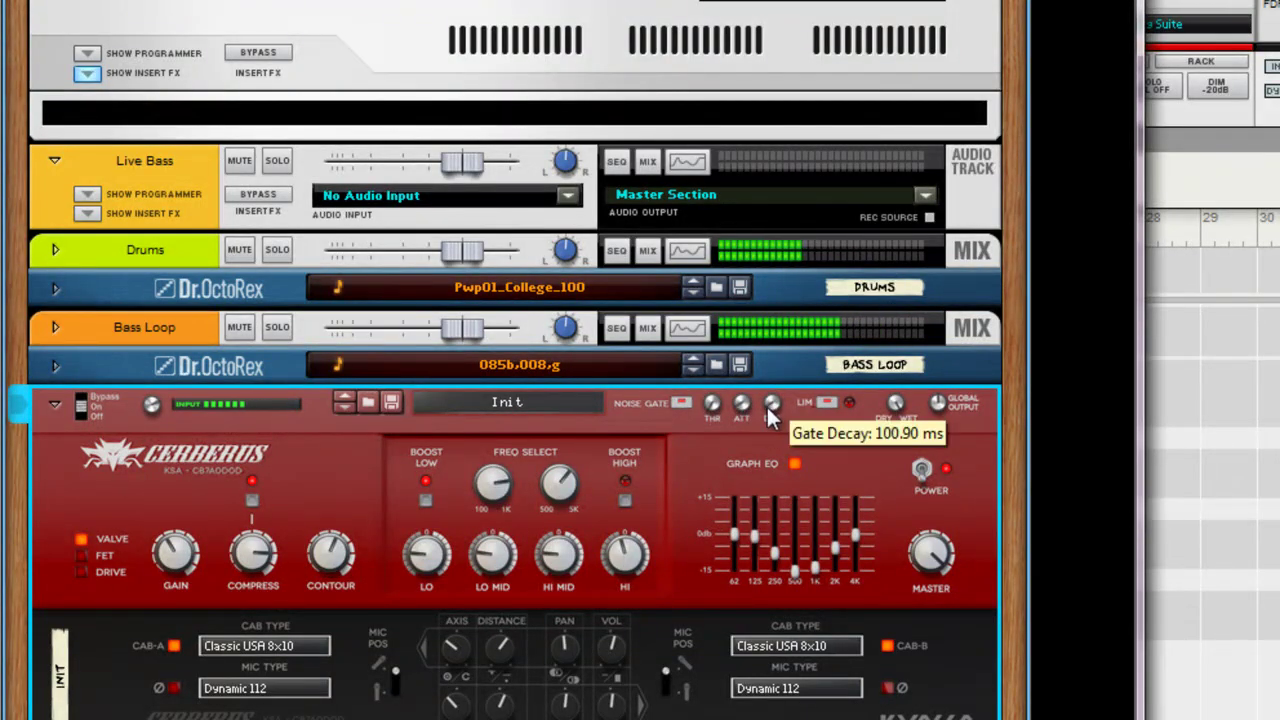
pyautogui.press('space')
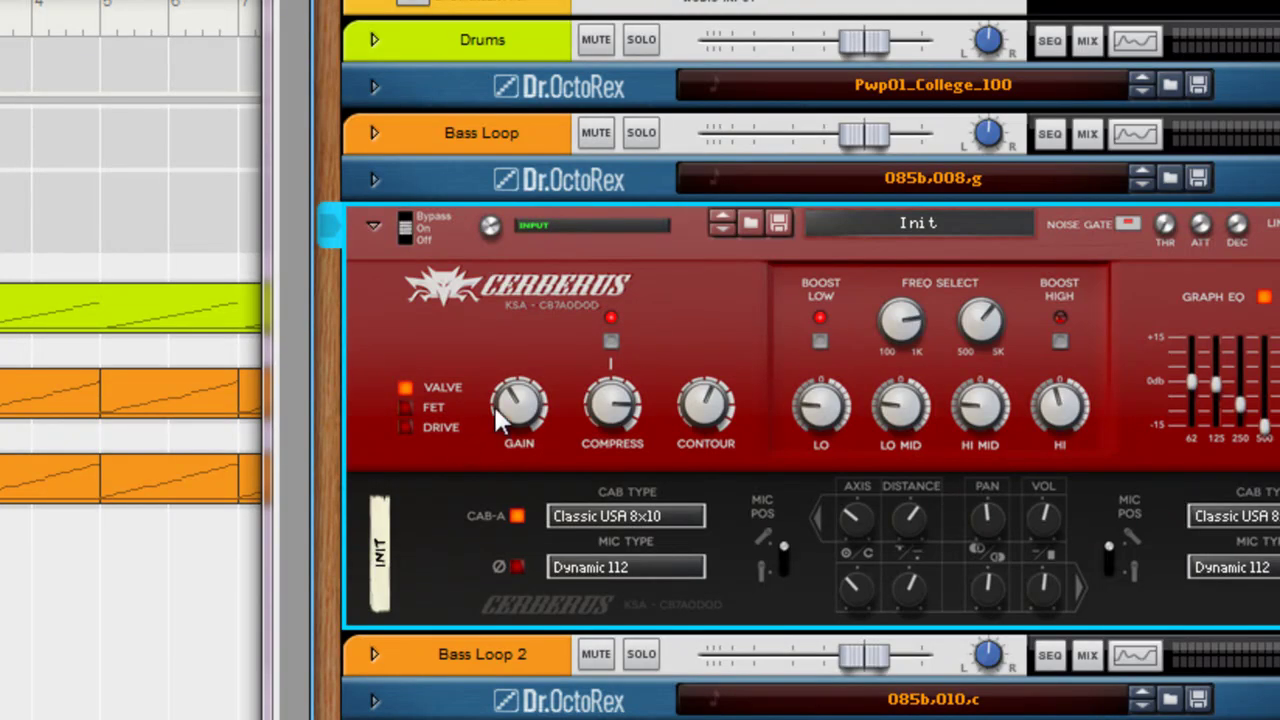
pyautogui.moveTo(495, 410)
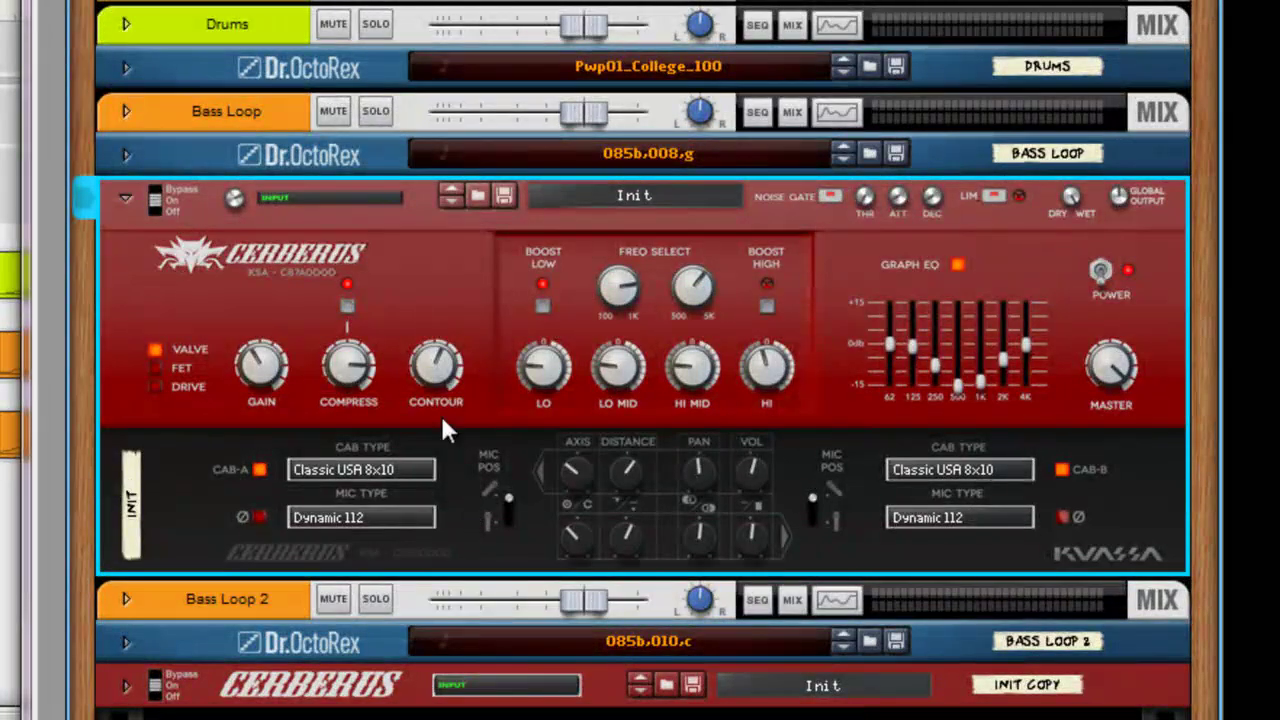
# Initialize the Cerberus patch from its context menu, giving D.I. cabinets and Dynamic 57 mics.
pyautogui.rightClick(439, 296)
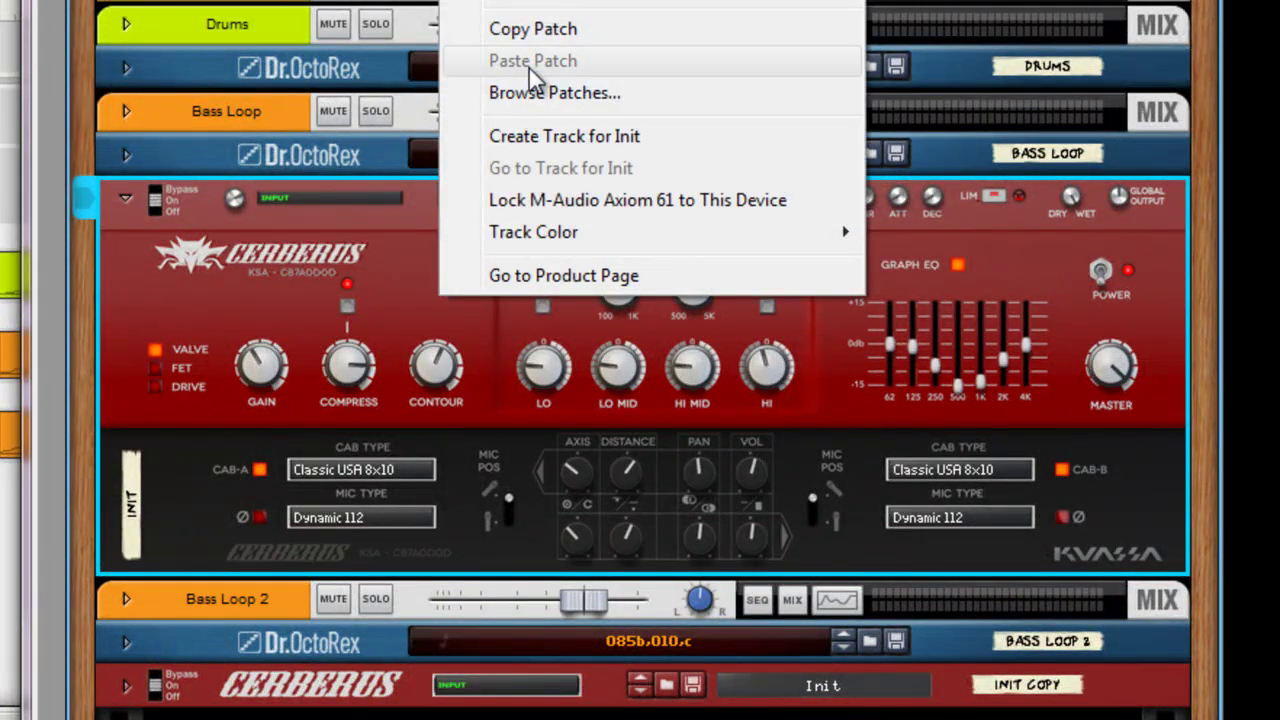
pyautogui.click(533, 4)
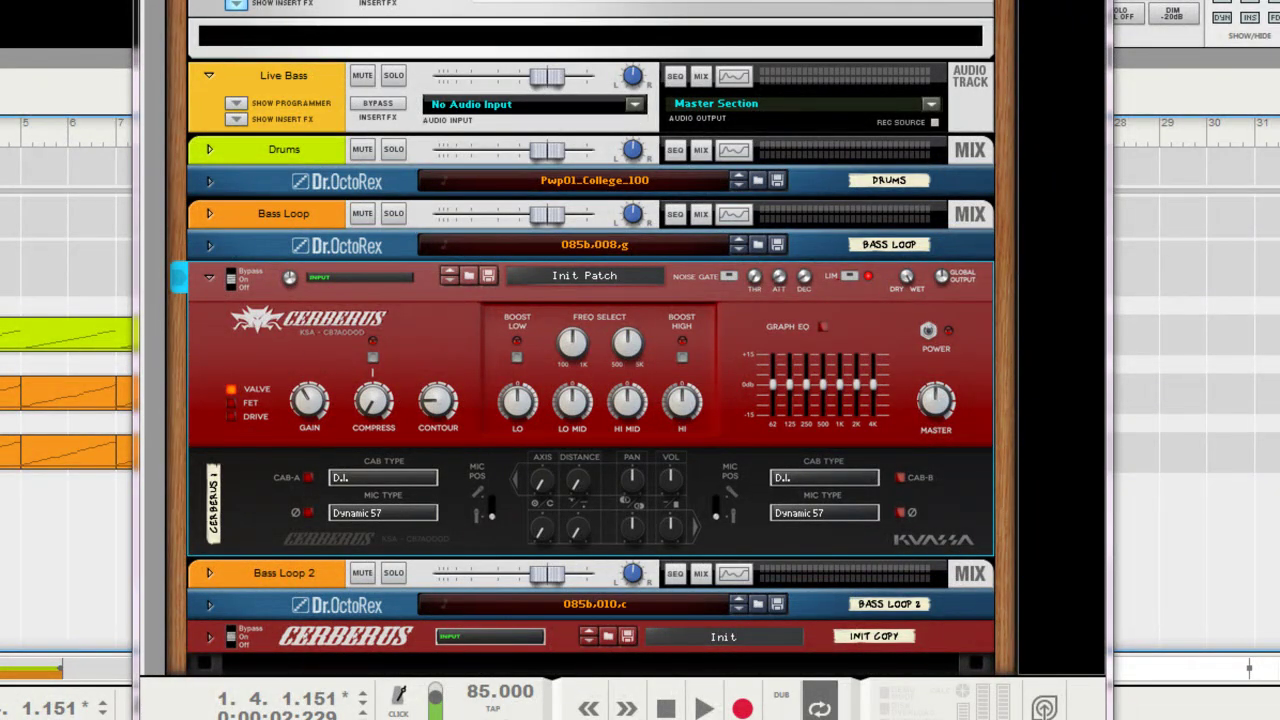
# Play the song and audition the FET and Drive amp types before returning to Valve.
pyautogui.press('space')
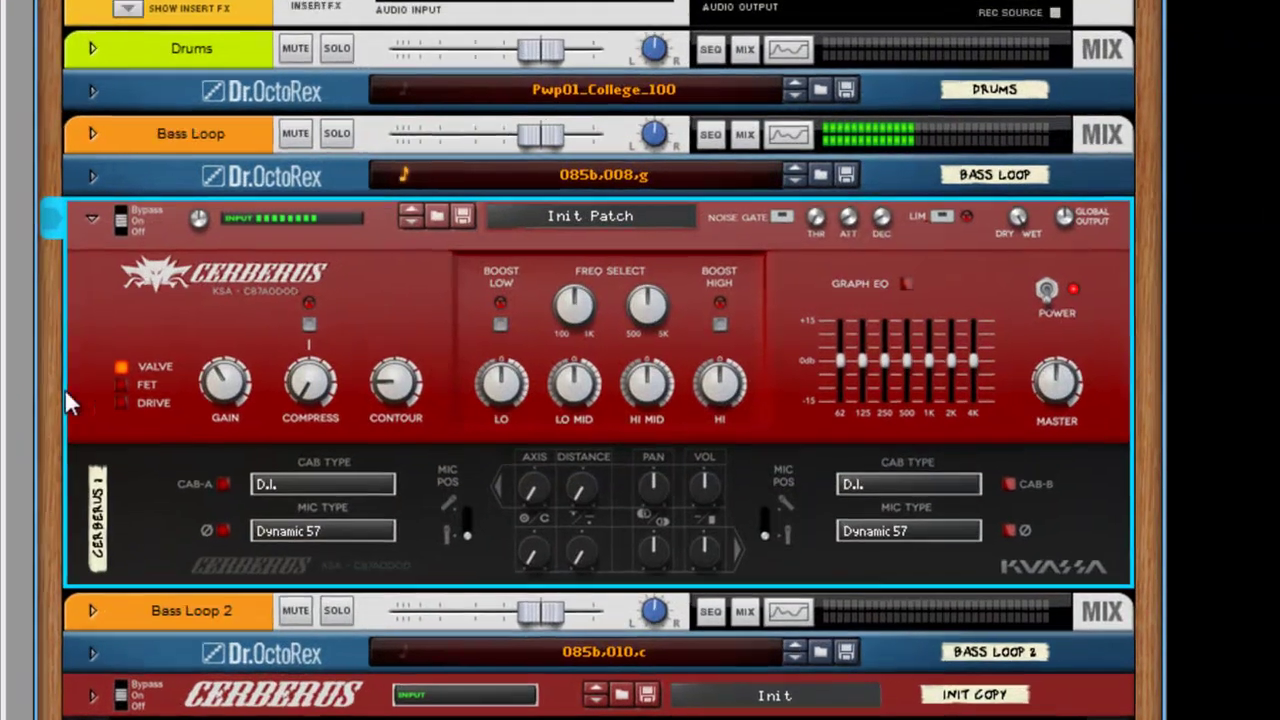
pyautogui.click(121, 384)
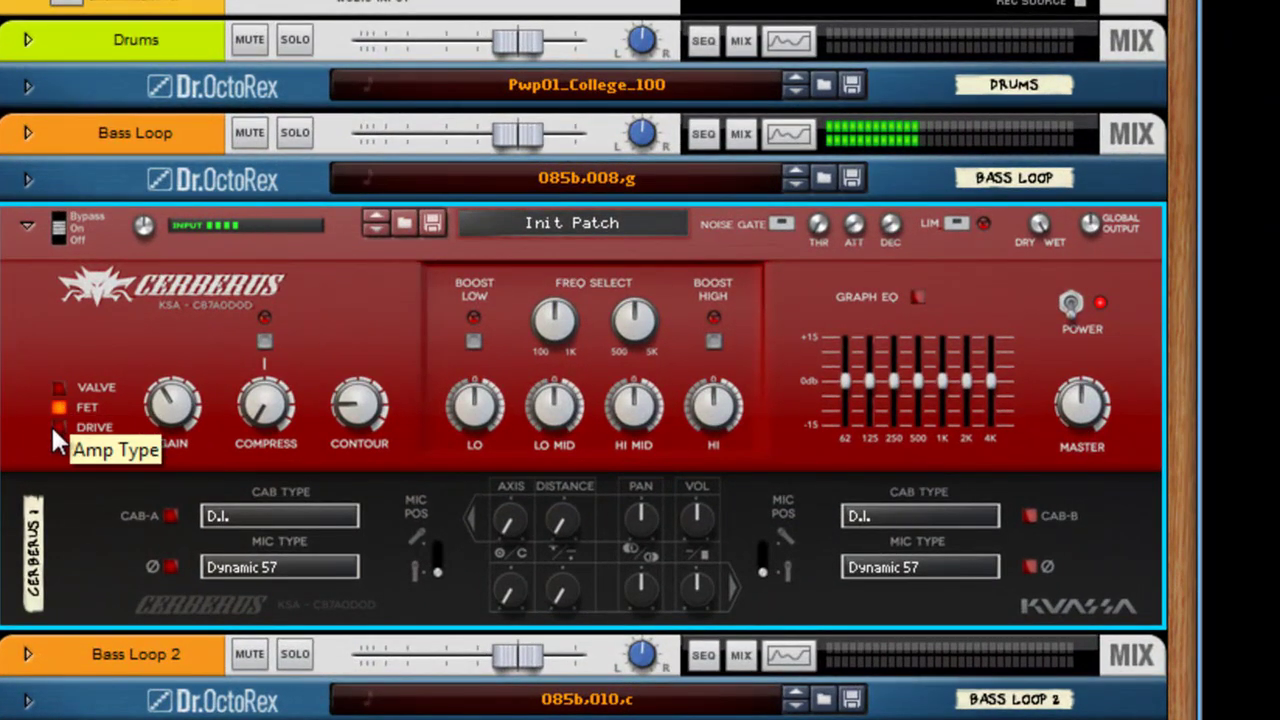
pyautogui.click(55, 427)
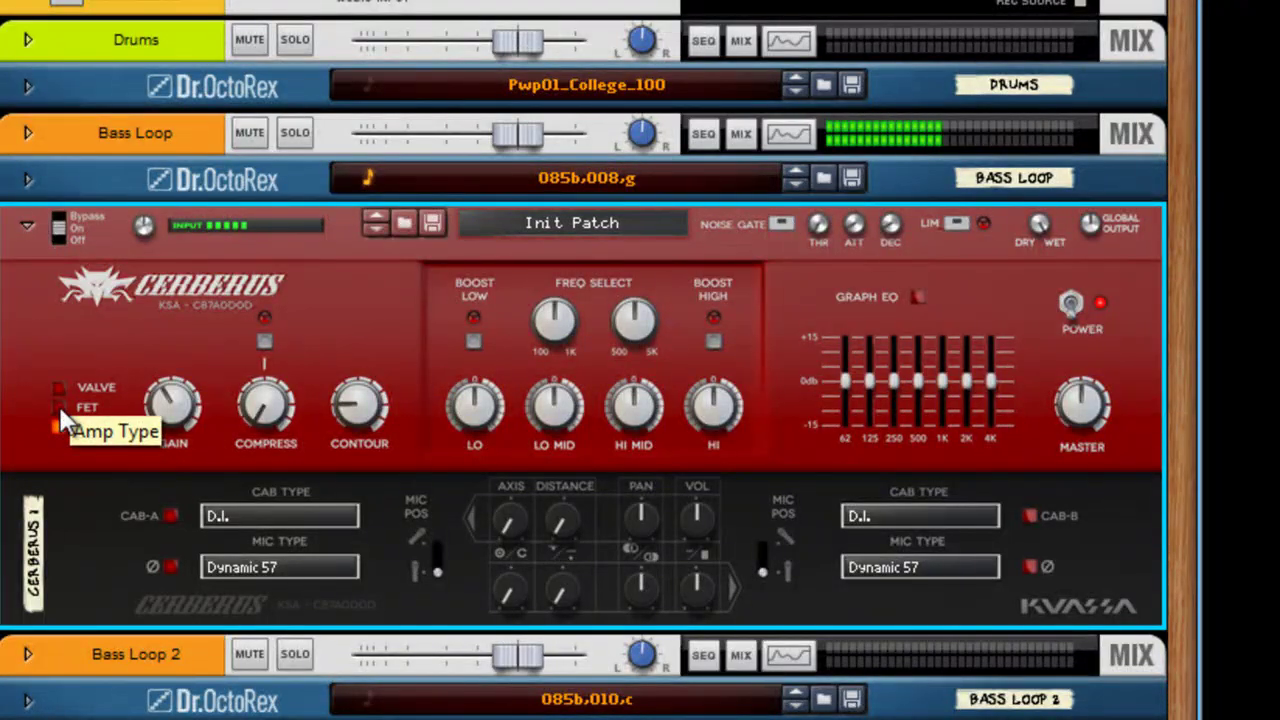
pyautogui.click(58, 405)
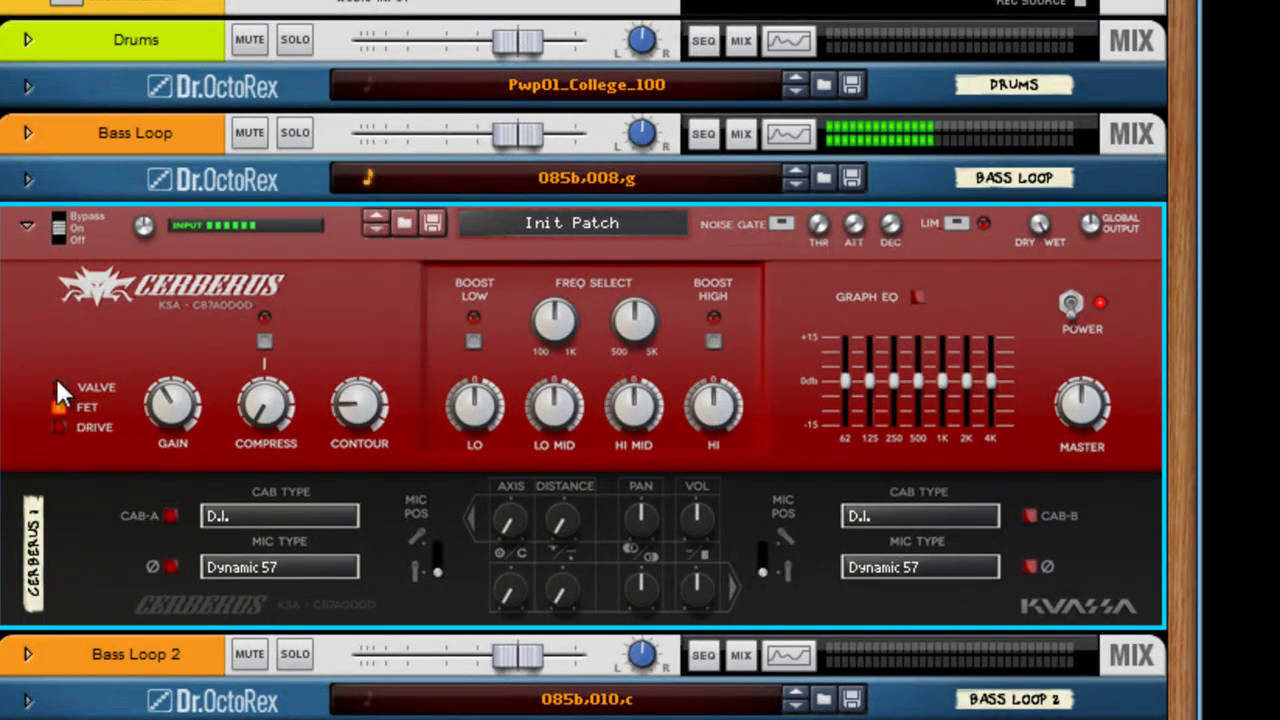
pyautogui.click(57, 387)
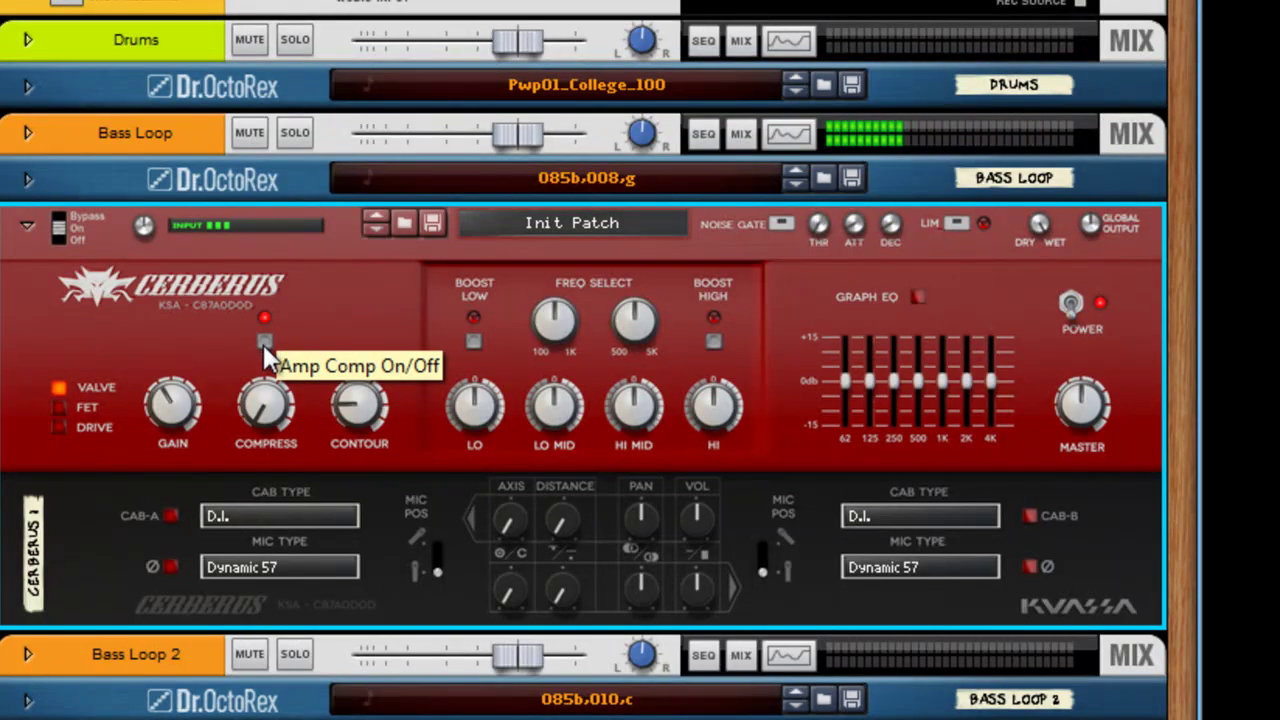
# Raise the Cerberus compression to about 8.75 and the contour to about 7.16.
pyautogui.moveTo(271, 411); pyautogui.dragTo(258, 331)
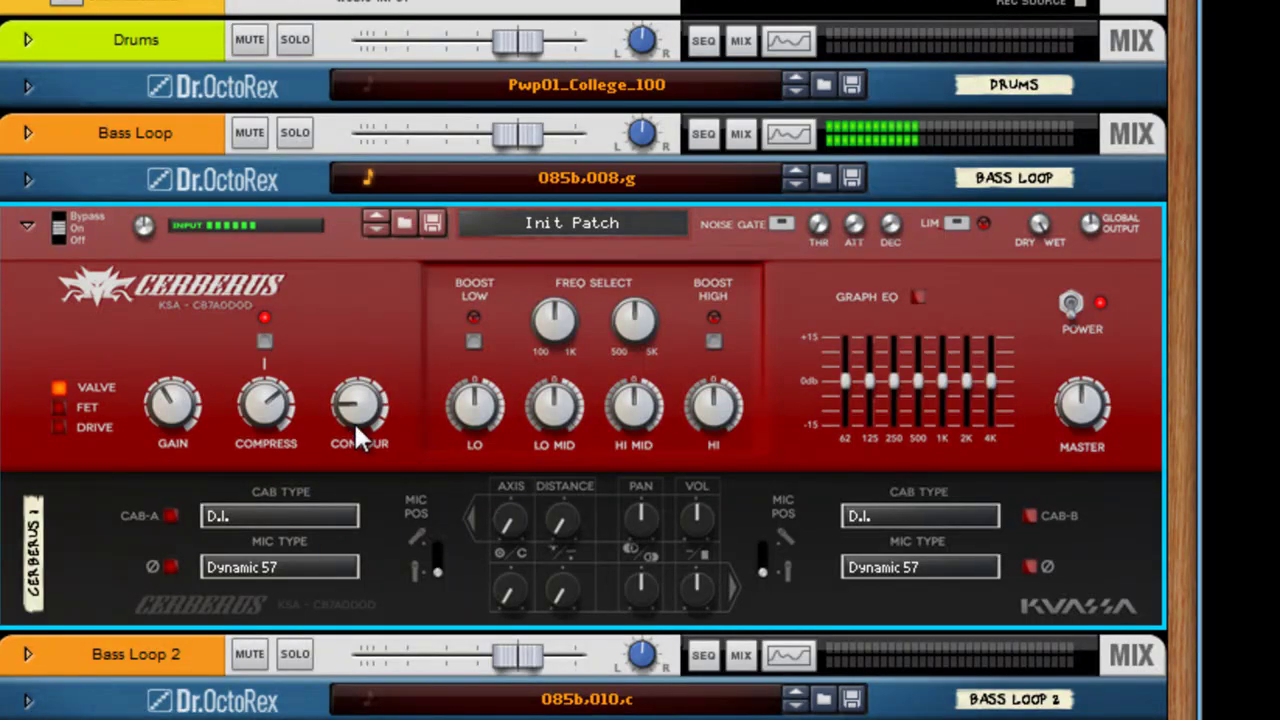
pyautogui.moveTo(358, 422)
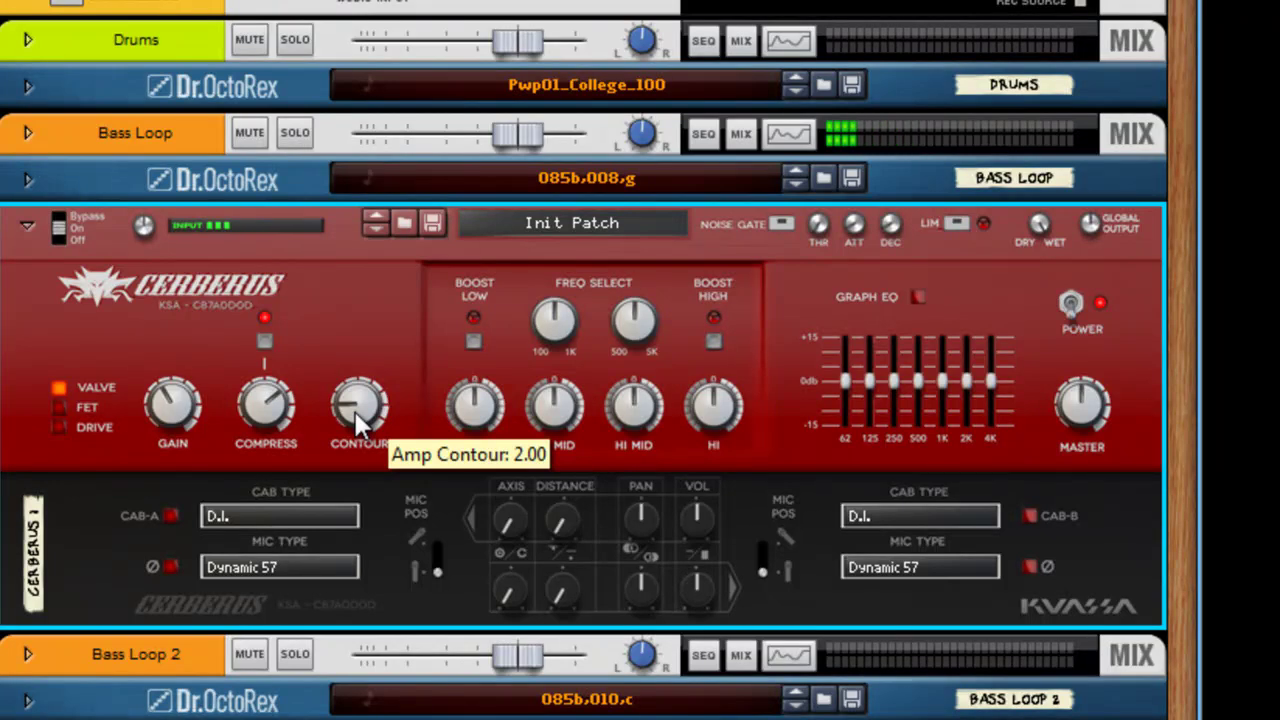
pyautogui.moveTo(353, 410); pyautogui.dragTo(369, 358)
# Turn on low boost, set high-mid frequency to about 3.2 kHz, high-mid gain -3.44, high gain 1.56.
pyautogui.click(468, 339)
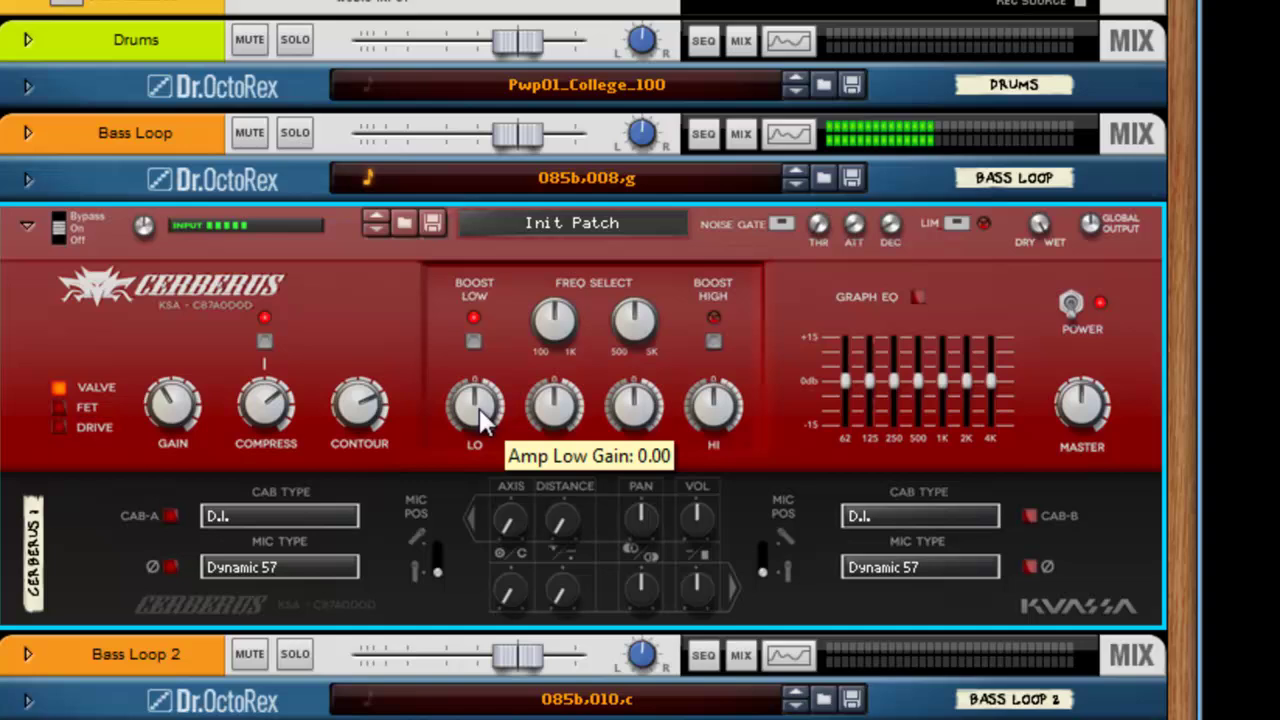
pyautogui.moveTo(478, 403); pyautogui.dragTo(650, 440)
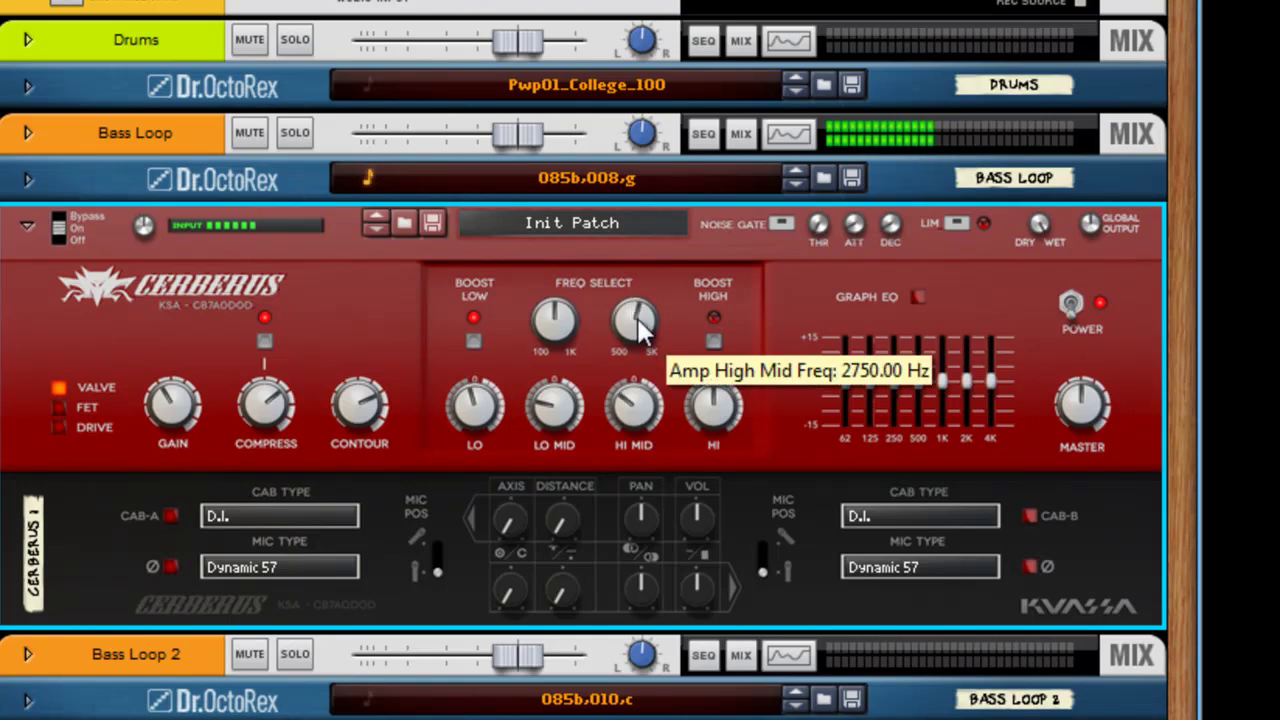
pyautogui.moveTo(636, 322); pyautogui.dragTo(640, 325)
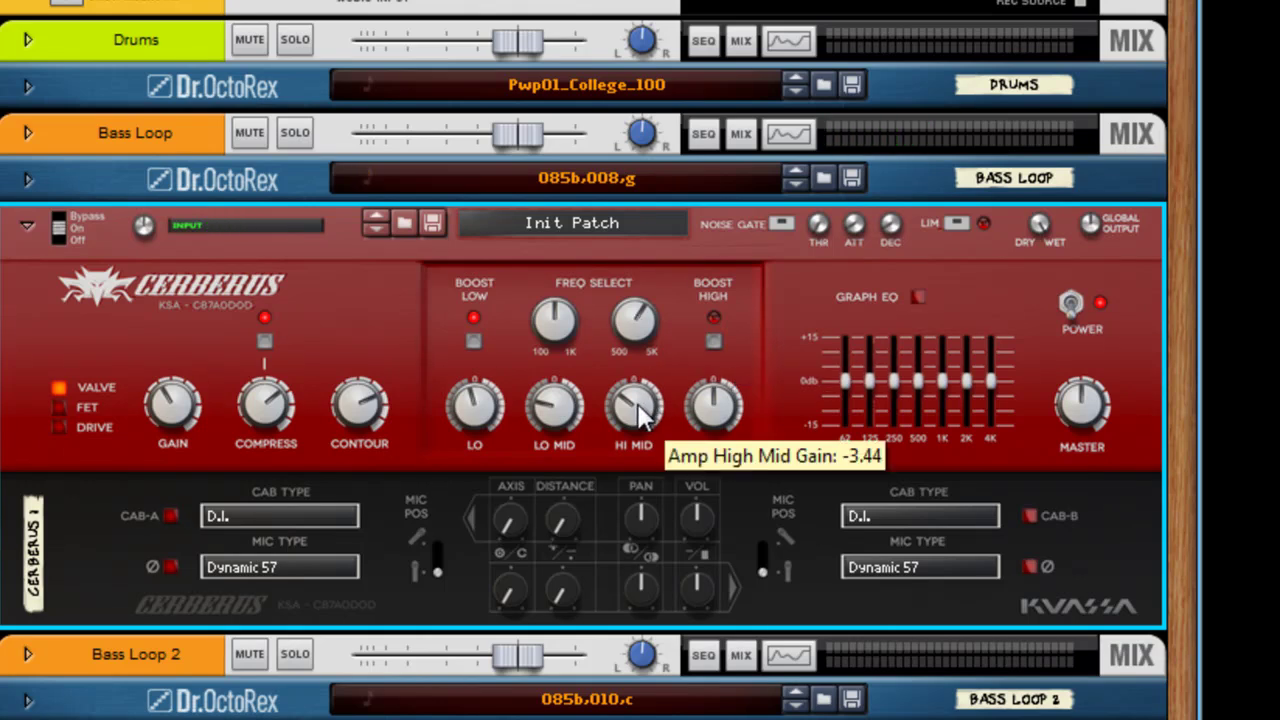
pyautogui.moveTo(636, 416)
pyautogui.mouseDown()
pyautogui.moveTo(633, 343)
pyautogui.moveTo(638, 418)
pyautogui.mouseUp()
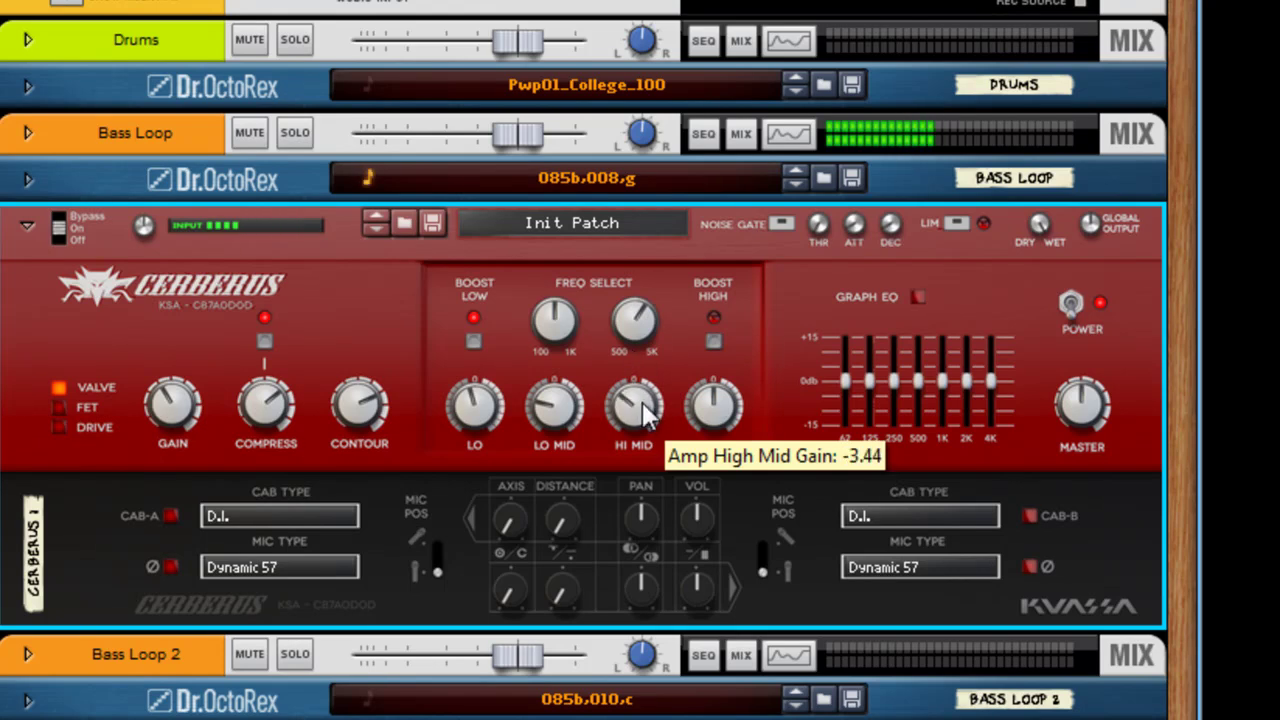
pyautogui.moveTo(720, 408); pyautogui.dragTo(718, 376)
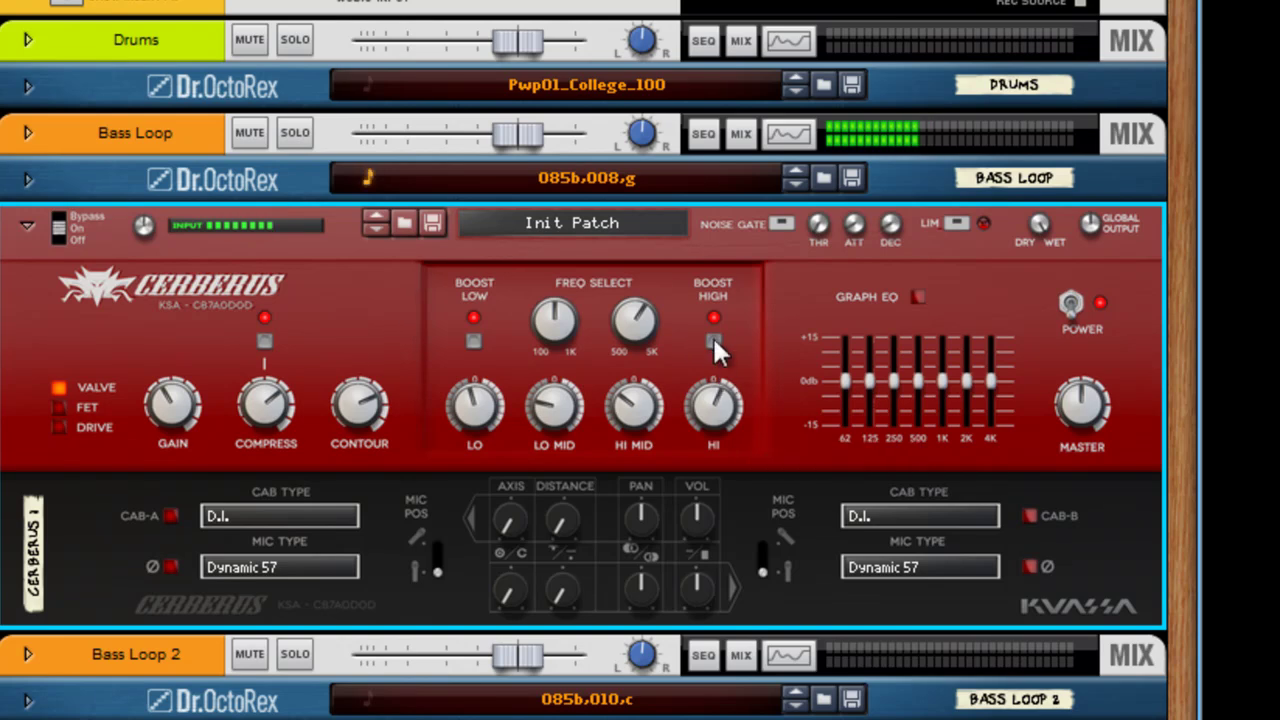
# Switch off the high boost, lower high gain to about -2.19, and enable the graphic EQ.
pyautogui.click(713, 340)
pyautogui.moveTo(716, 398); pyautogui.dragTo(742, 412)
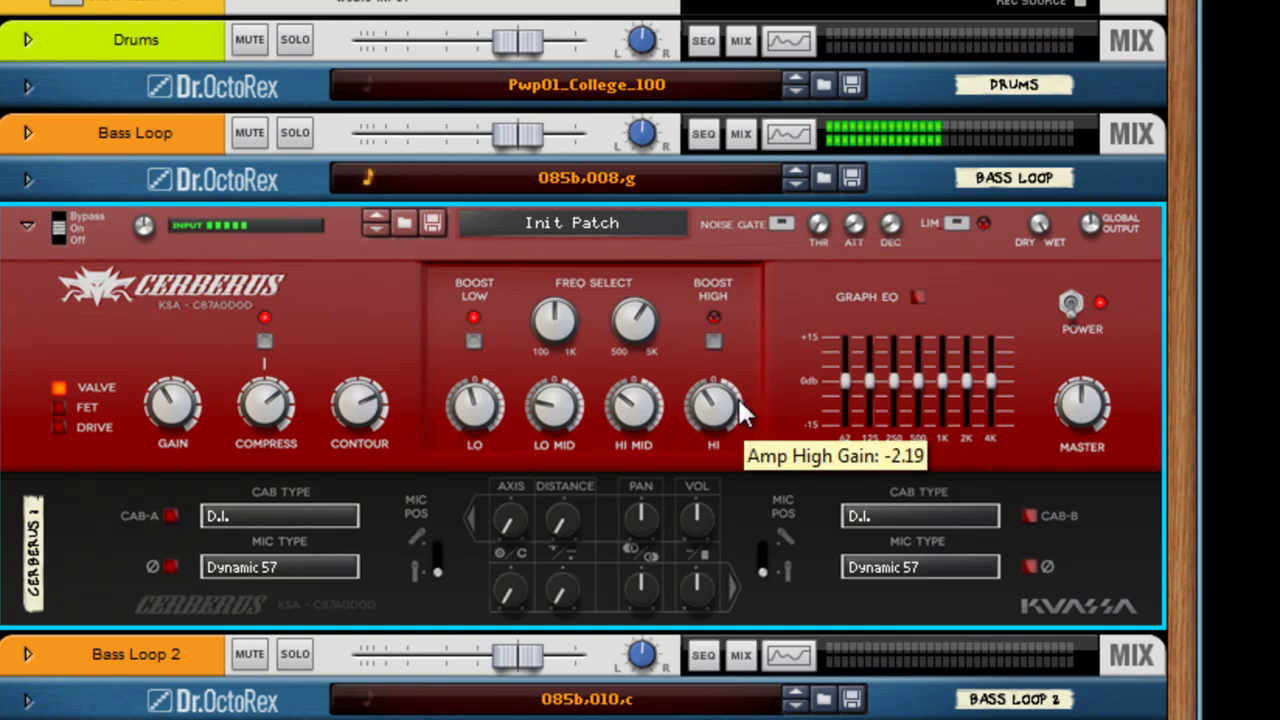
pyautogui.click(917, 298)
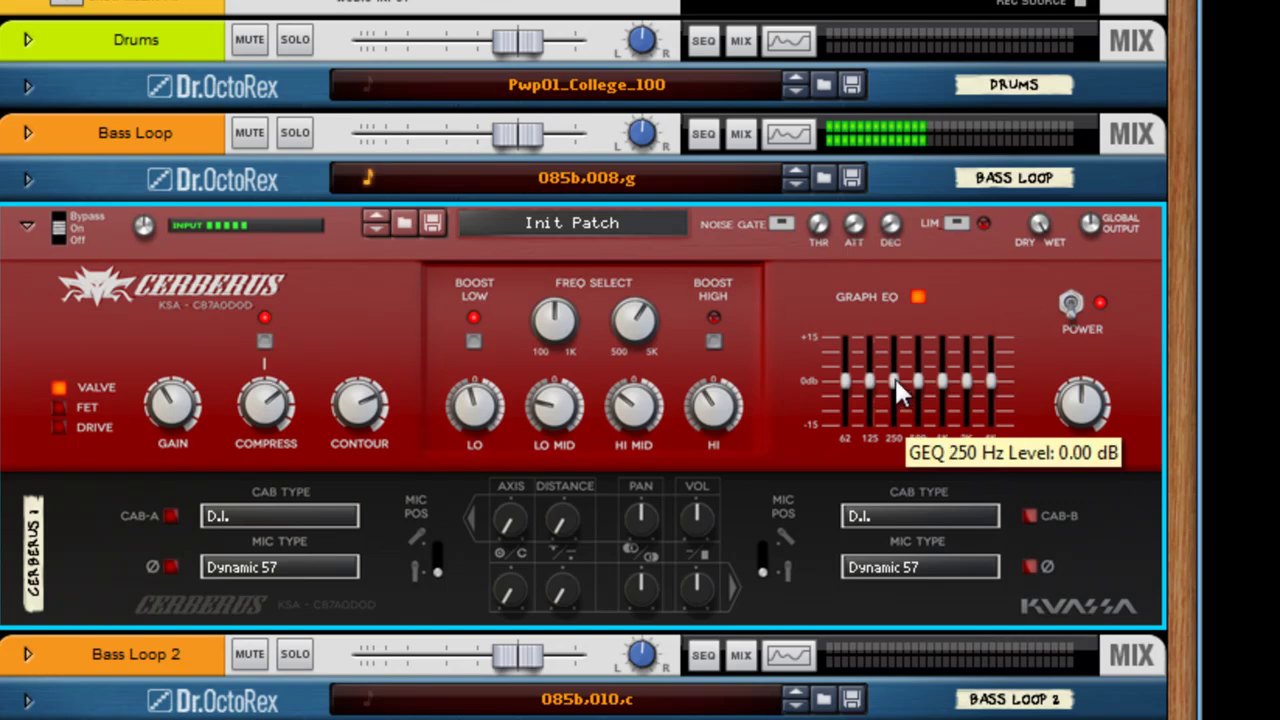
# Cut the 250 Hz, 500 Hz, 1 kHz and 2 kHz bands; raise master to 7.81 and input to 2.77 dB.
pyautogui.moveTo(918, 381); pyautogui.dragTo(930, 432)
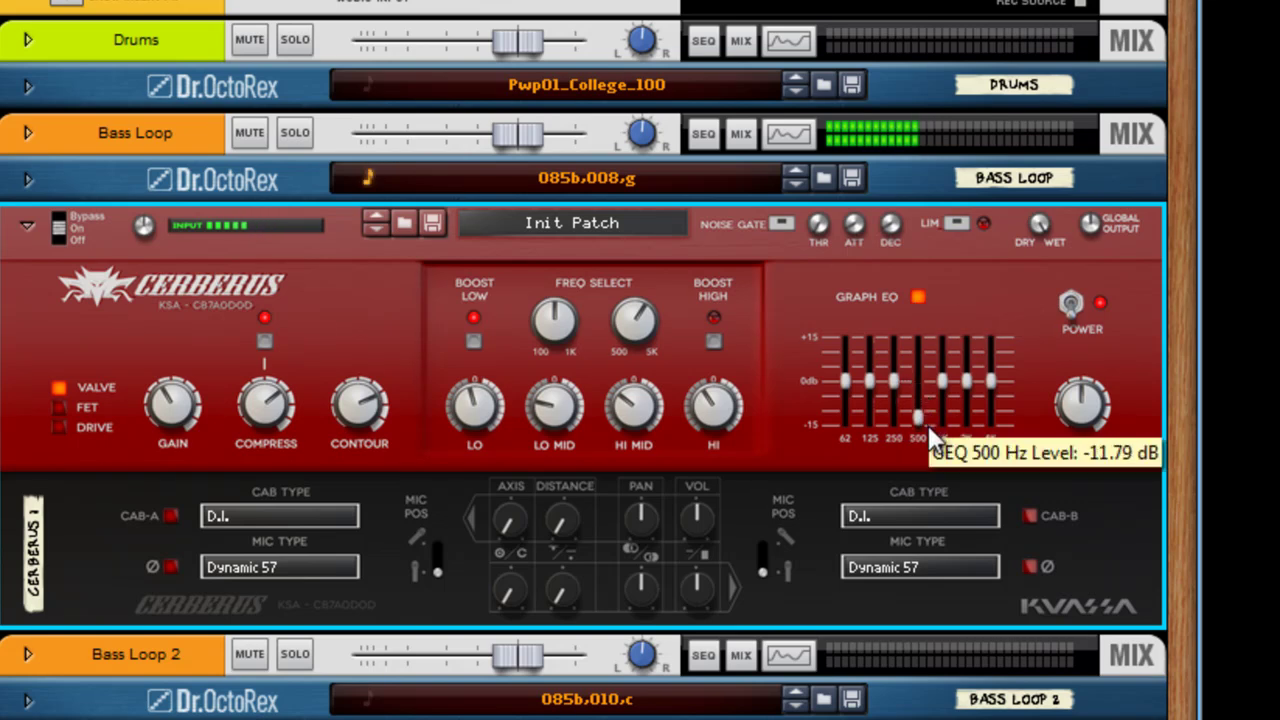
pyautogui.moveTo(942, 381); pyautogui.dragTo(967, 406)
pyautogui.moveTo(891, 381); pyautogui.dragTo(929, 401)
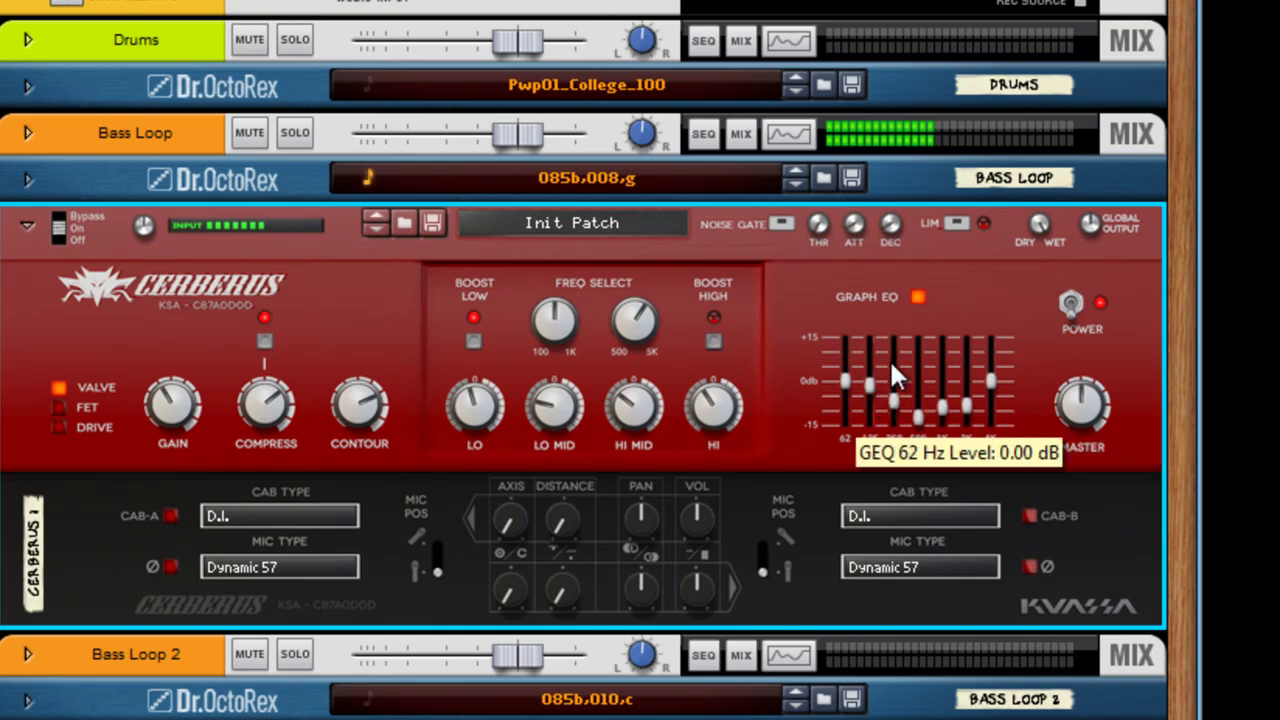
pyautogui.moveTo(1074, 405); pyautogui.dragTo(1072, 397)
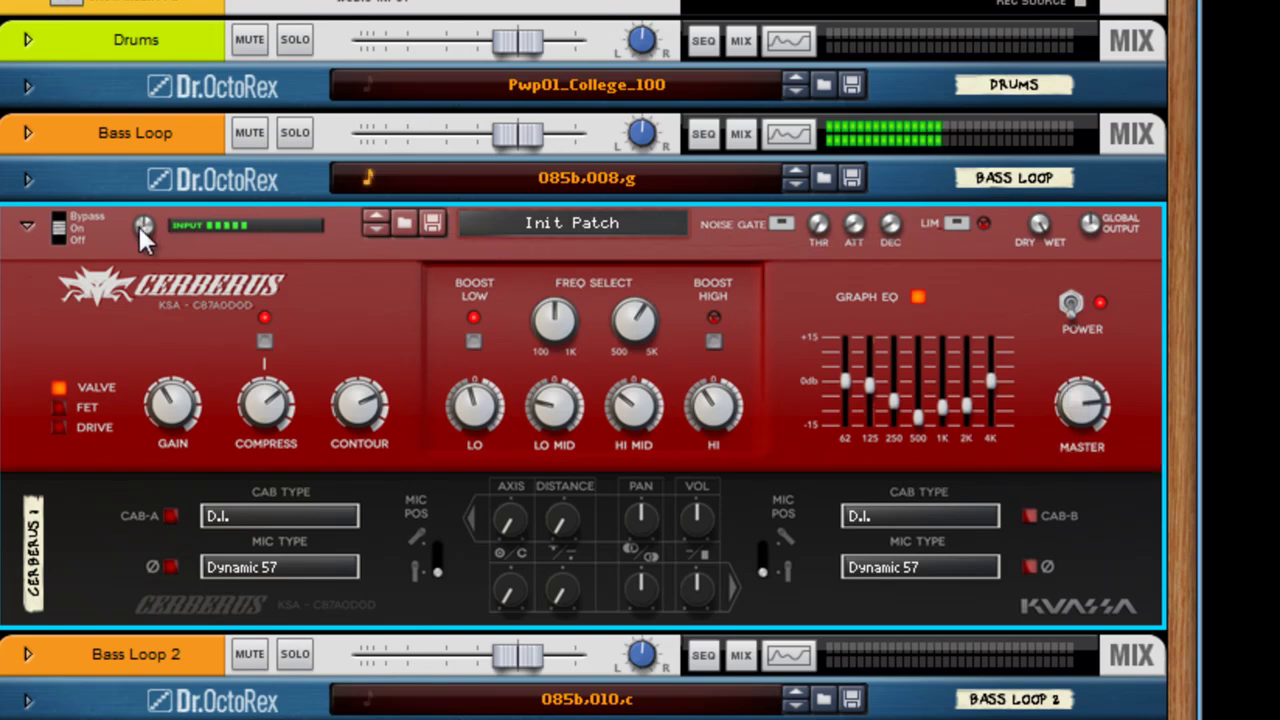
pyautogui.moveTo(141, 224); pyautogui.dragTo(150, 210)
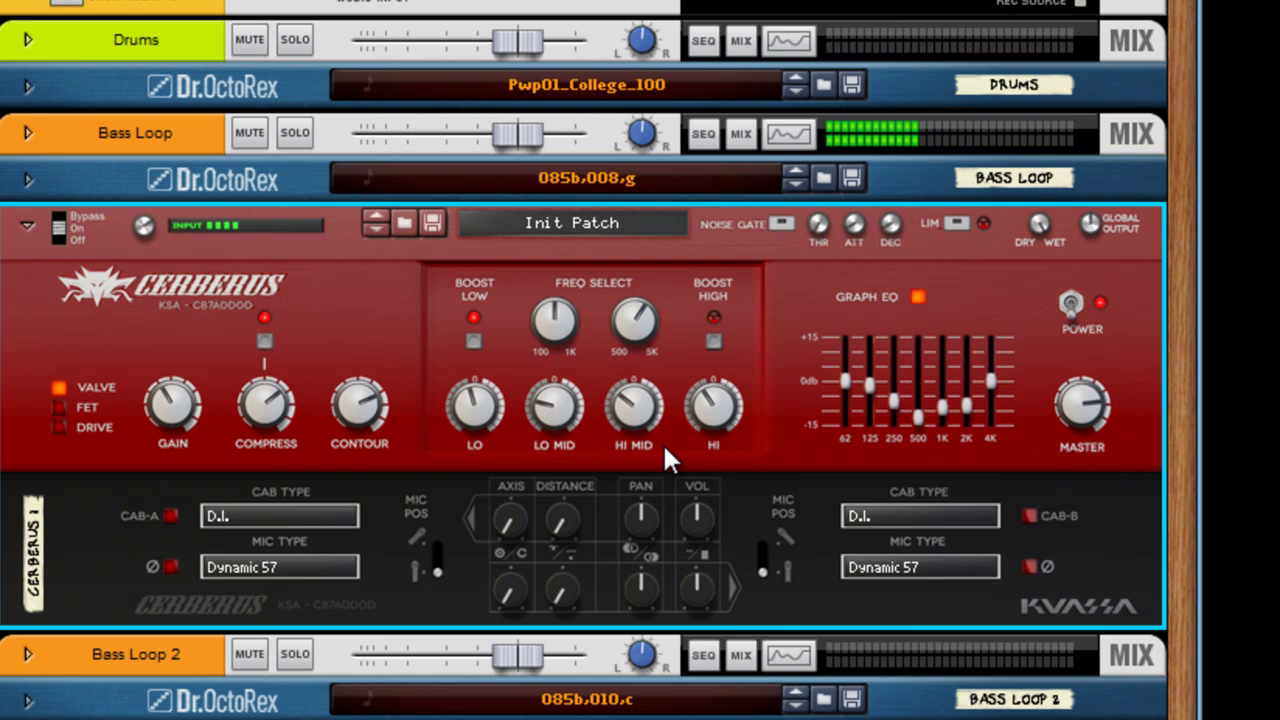
# Try the noise gate and leave it off, then switch on the Cerberus limiter.
pyautogui.click(781, 224)
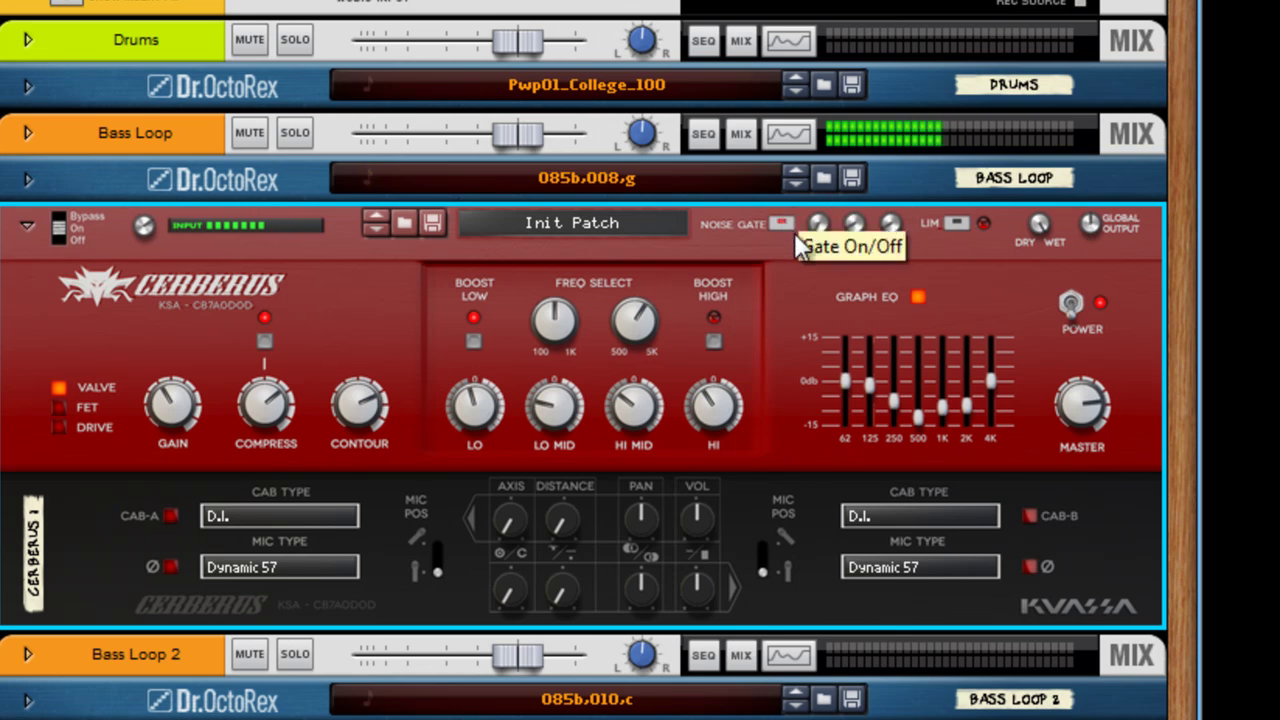
pyautogui.click(781, 224)
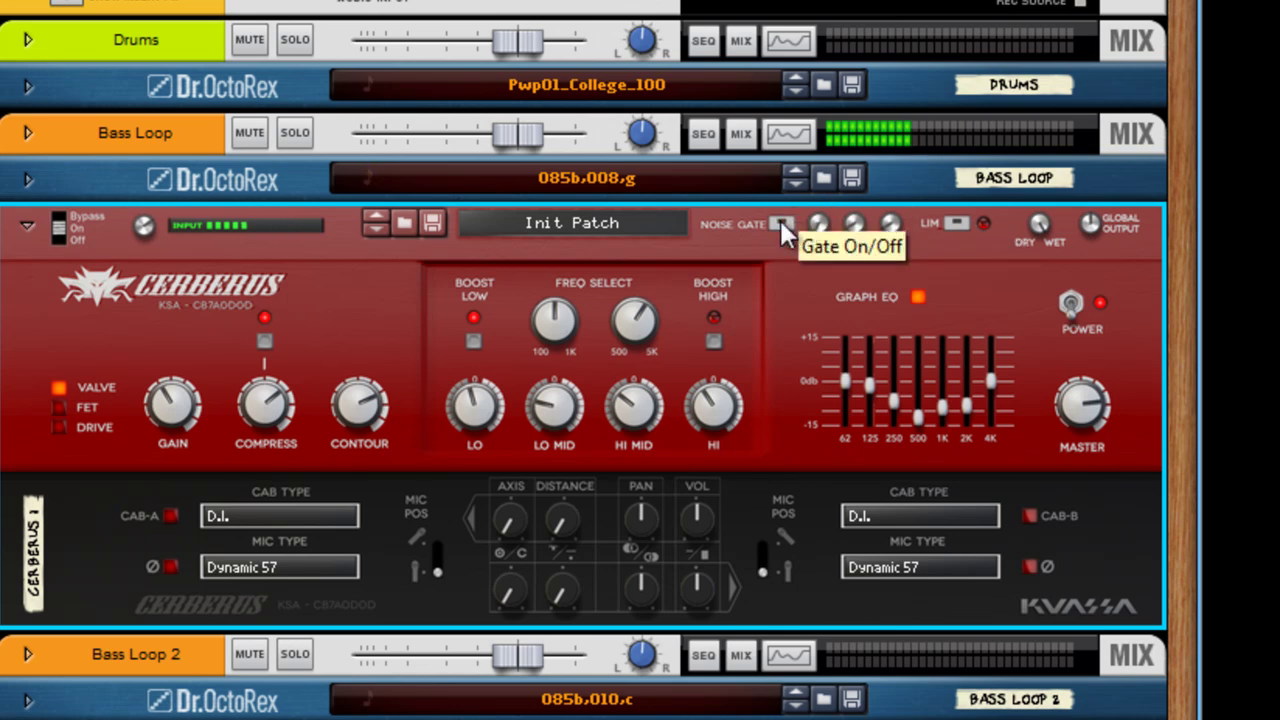
pyautogui.click(950, 221)
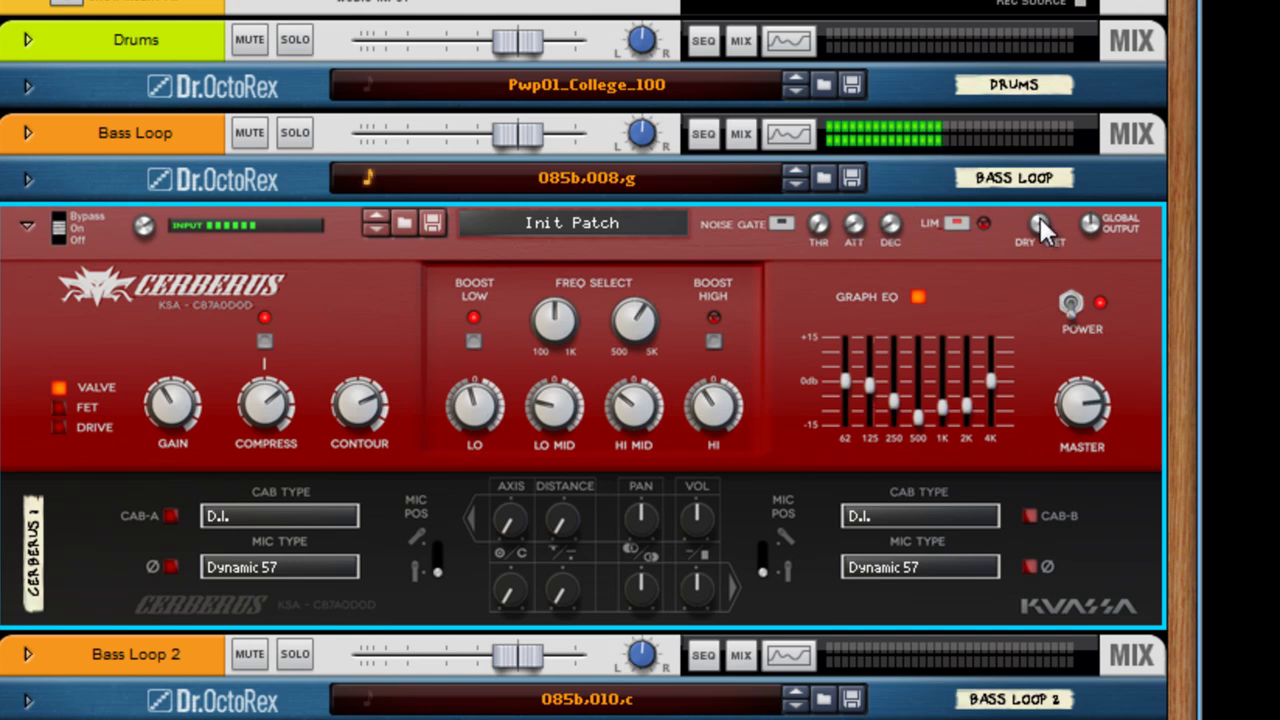
# Turn the dry/wet mix down to about 18.75% processed to compare against the dry bass.
pyautogui.moveTo(1038, 221)
pyautogui.mouseDown()
pyautogui.moveTo(1043, 321)
pyautogui.moveTo(1026, 214)
pyautogui.mouseUp()
pyautogui.moveTo(1032, 223)
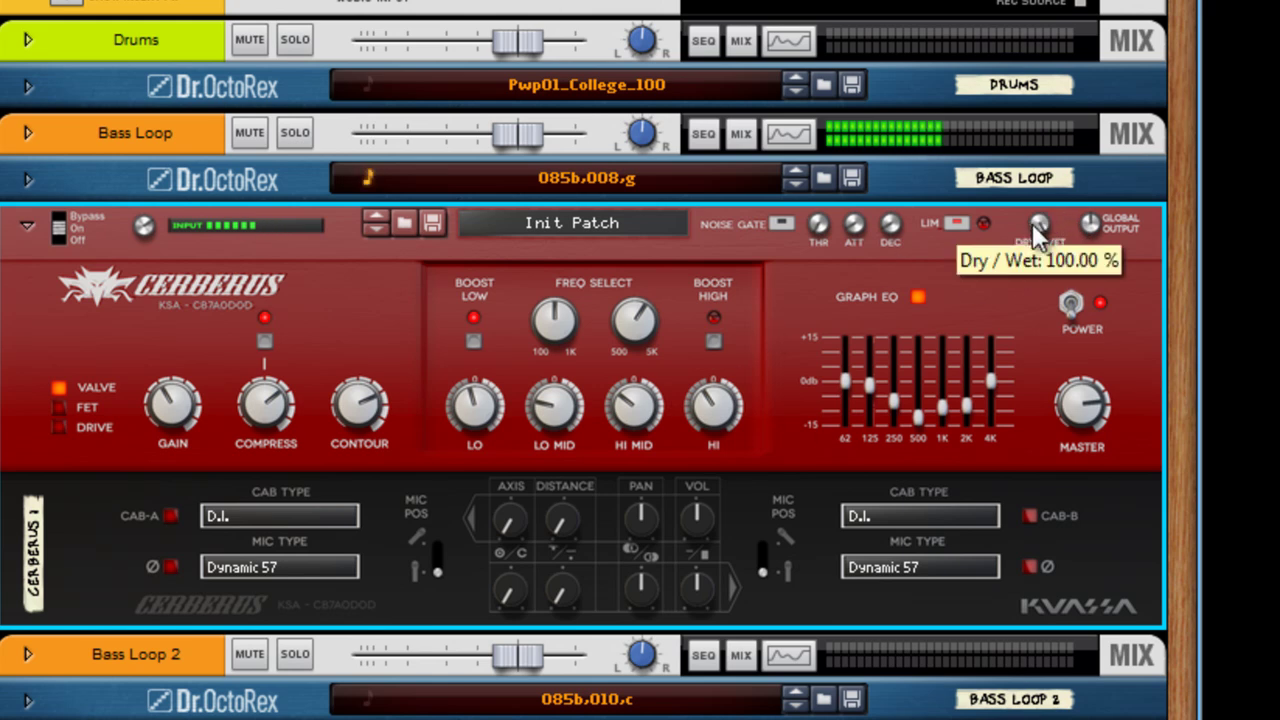
pyautogui.moveTo(1037, 232); pyautogui.dragTo(995, 176)
pyautogui.moveTo(752, 395)
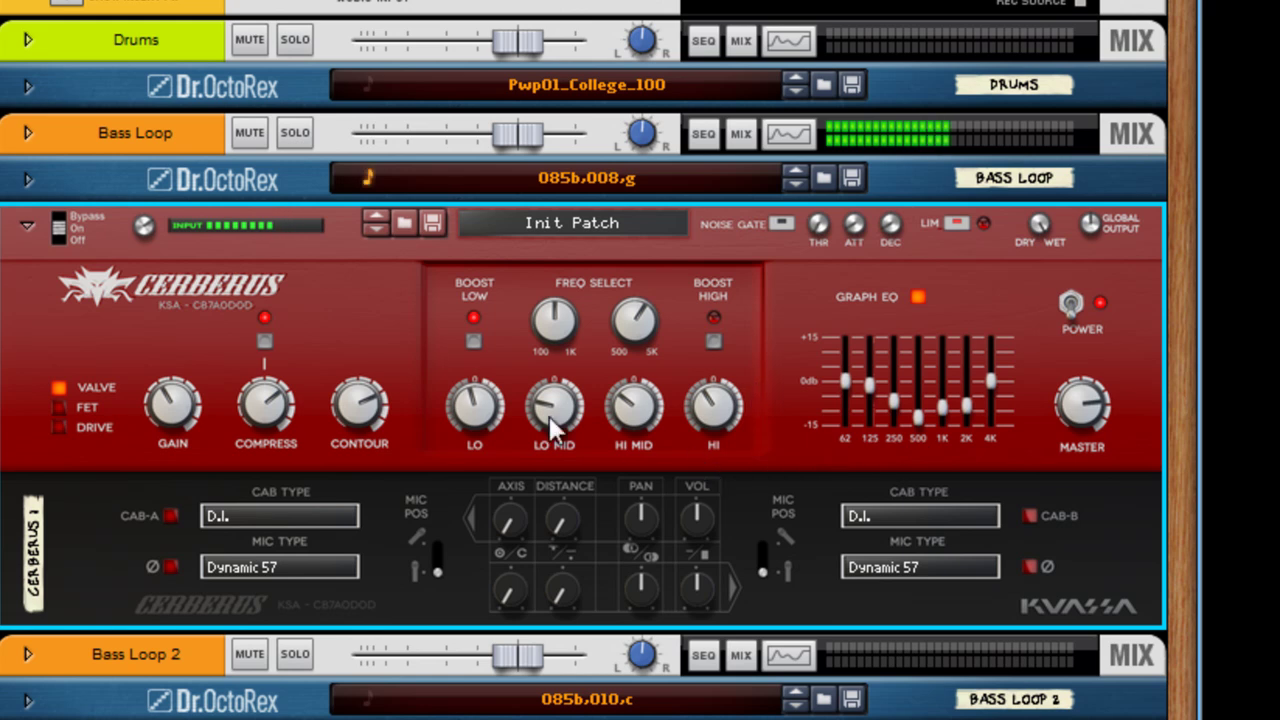
# Set cabinets A and B to the Classic USA 8x10 cab type.
pyautogui.click(220, 518)
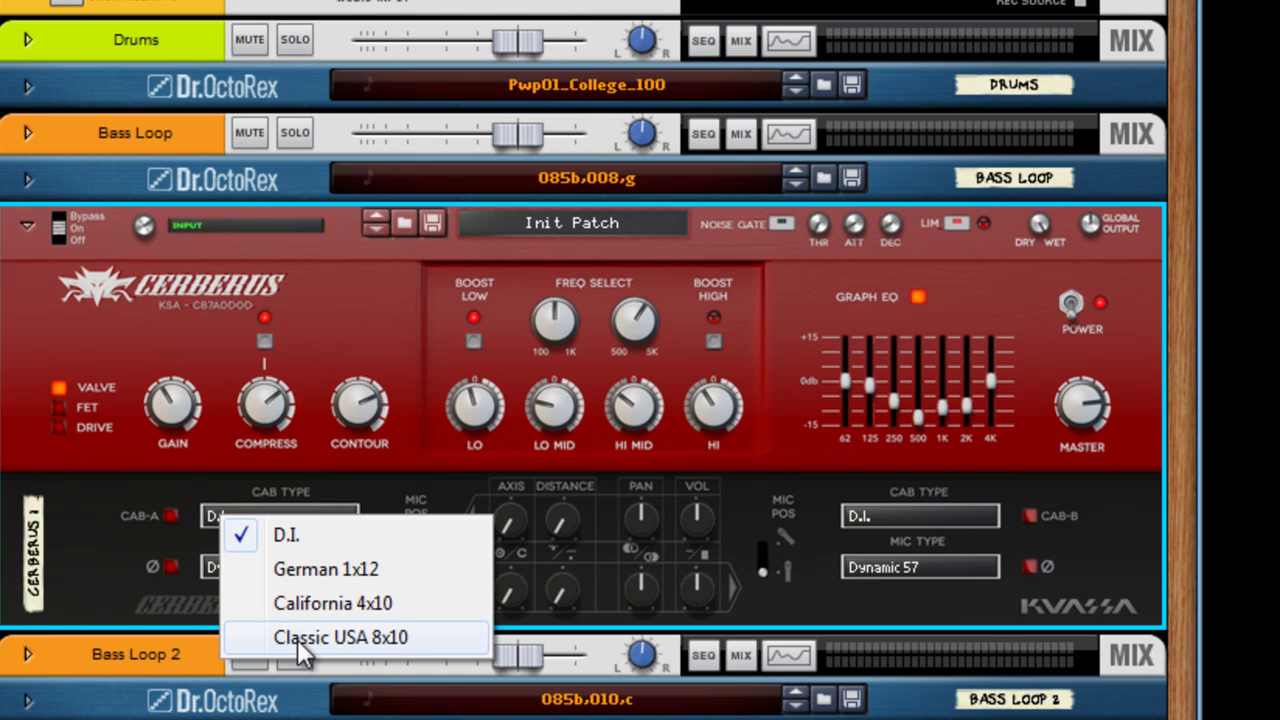
pyautogui.click(297, 639)
pyautogui.click(930, 517)
pyautogui.click(975, 642)
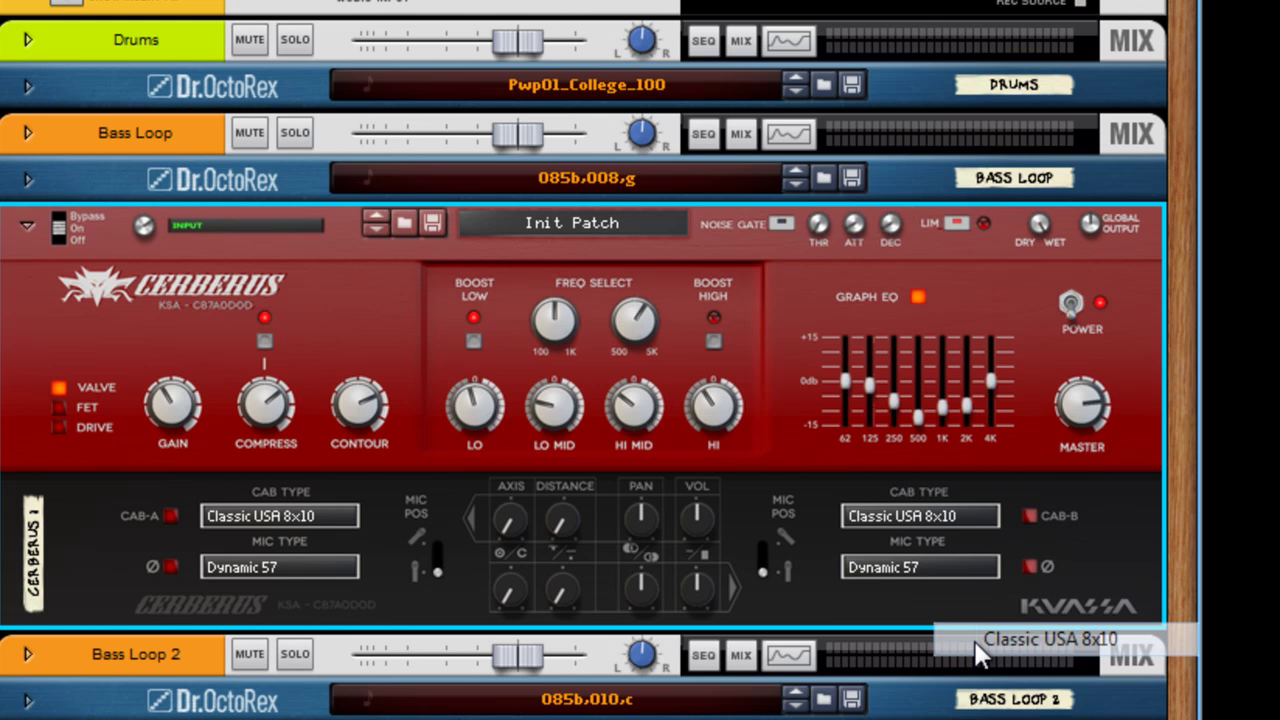
# Choose the Dynamic 112 microphone for both cabinet B and cabinet A.
pyautogui.click(913, 568)
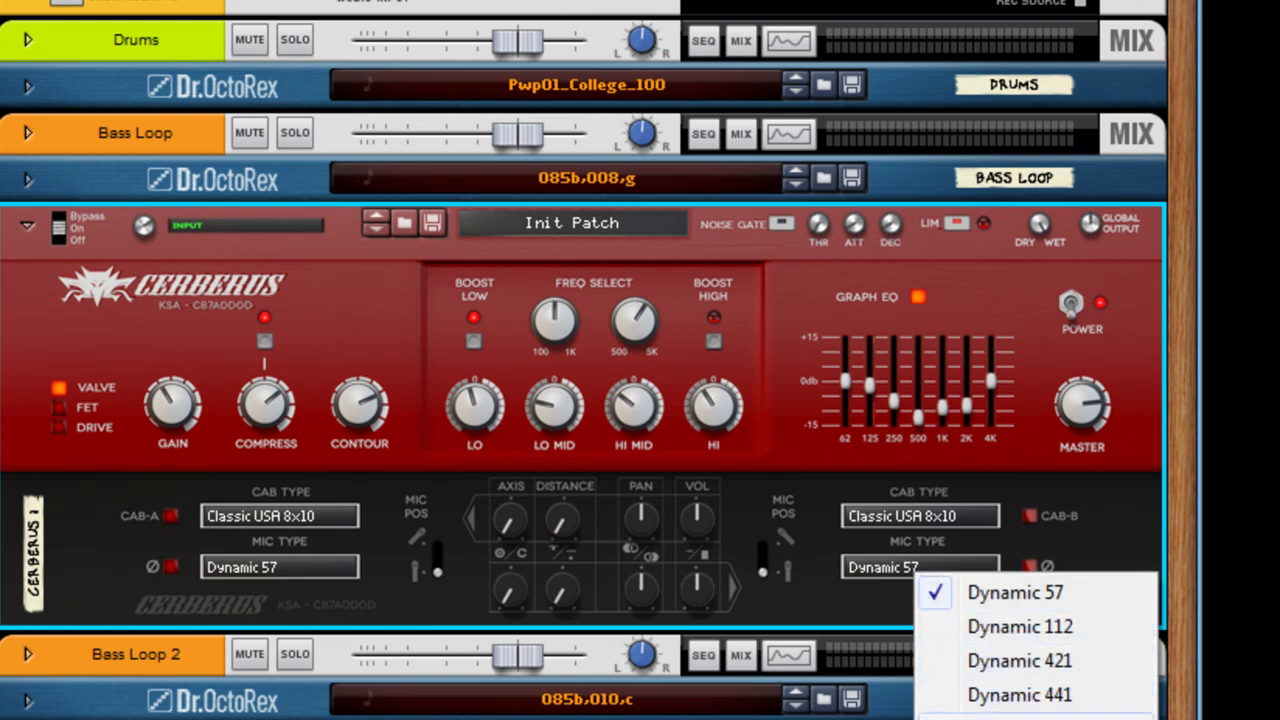
pyautogui.click(1005, 627)
pyautogui.click(308, 563)
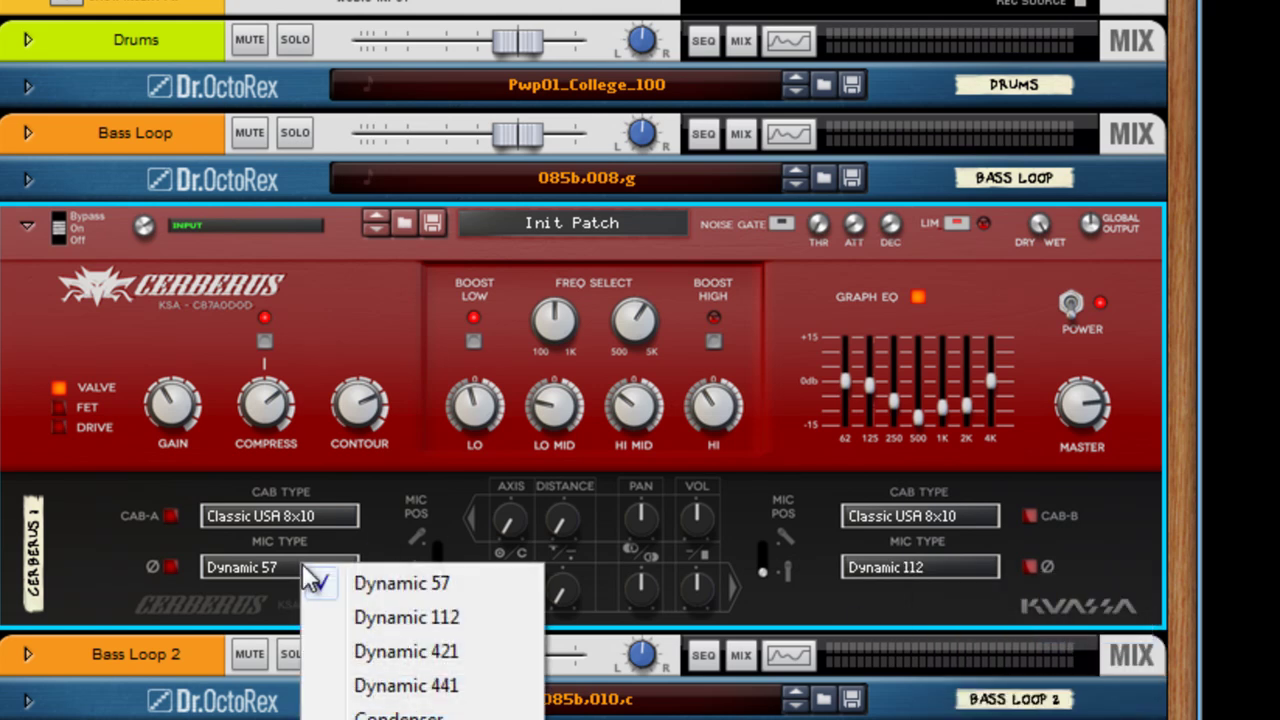
pyautogui.click(347, 615)
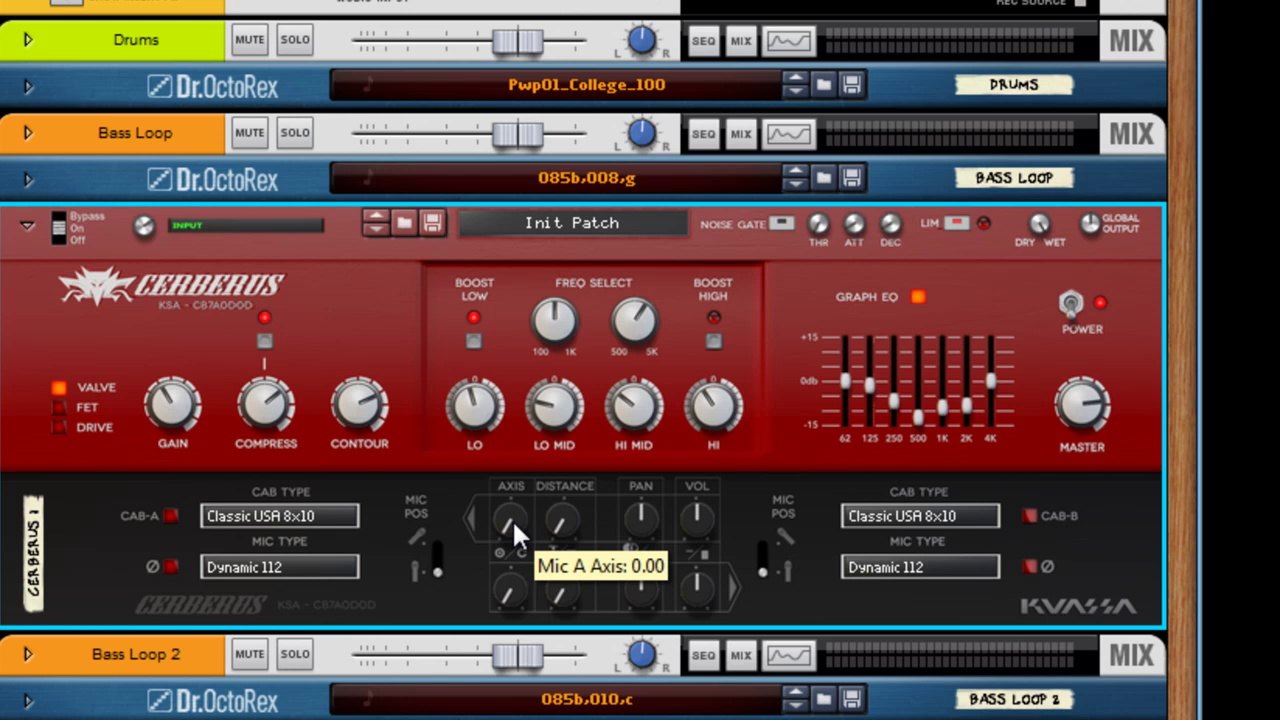
# Raise the axis on Mic A and Mic B and move Mic B farther from the cabinet.
pyautogui.moveTo(512, 518); pyautogui.dragTo(504, 478)
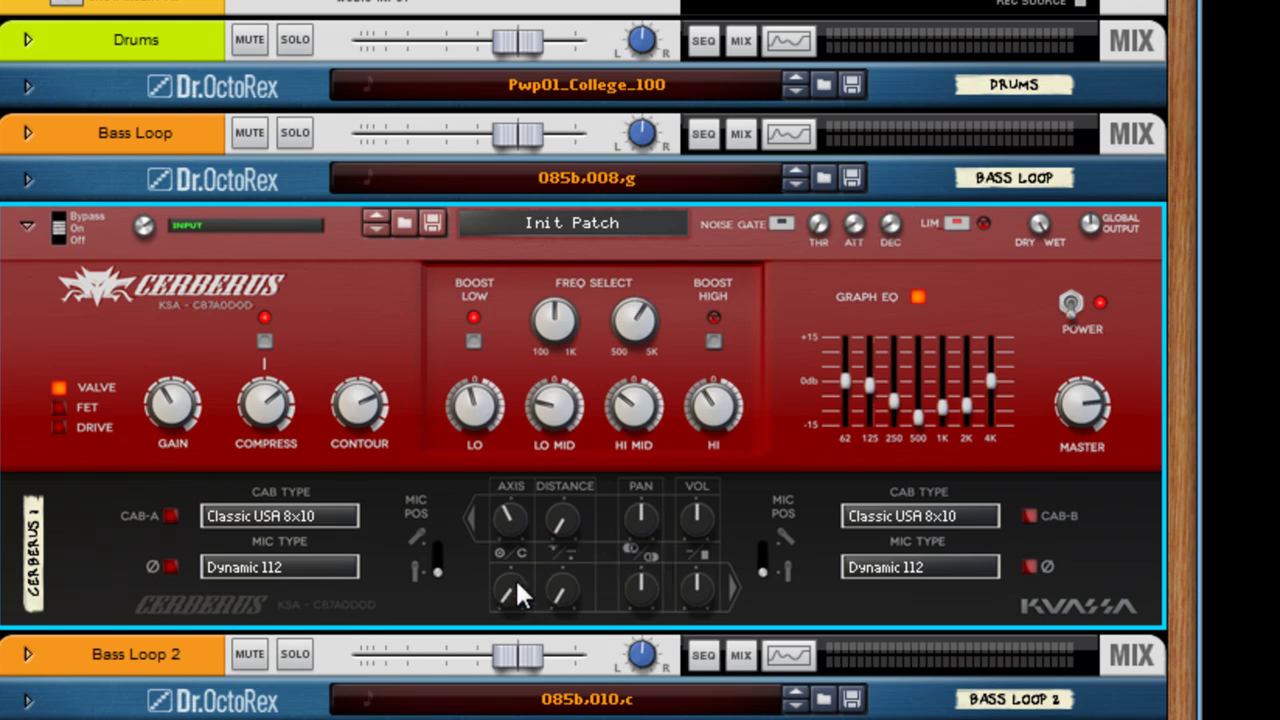
pyautogui.moveTo(515, 577); pyautogui.dragTo(510, 535)
pyautogui.moveTo(554, 576); pyautogui.dragTo(550, 466)
# Set Mic A's pan to about -0.31 and pan Mic B right to about 0.47.
pyautogui.moveTo(640, 529)
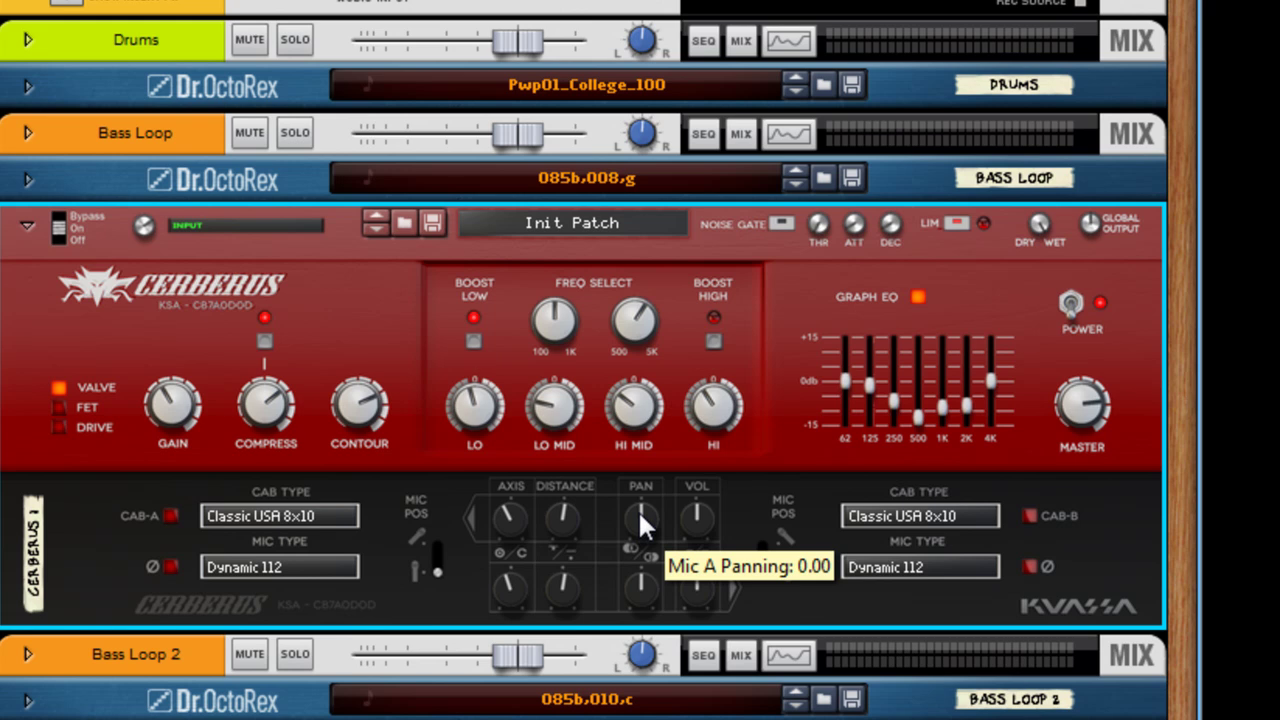
pyautogui.moveTo(640, 514); pyautogui.dragTo(640, 521)
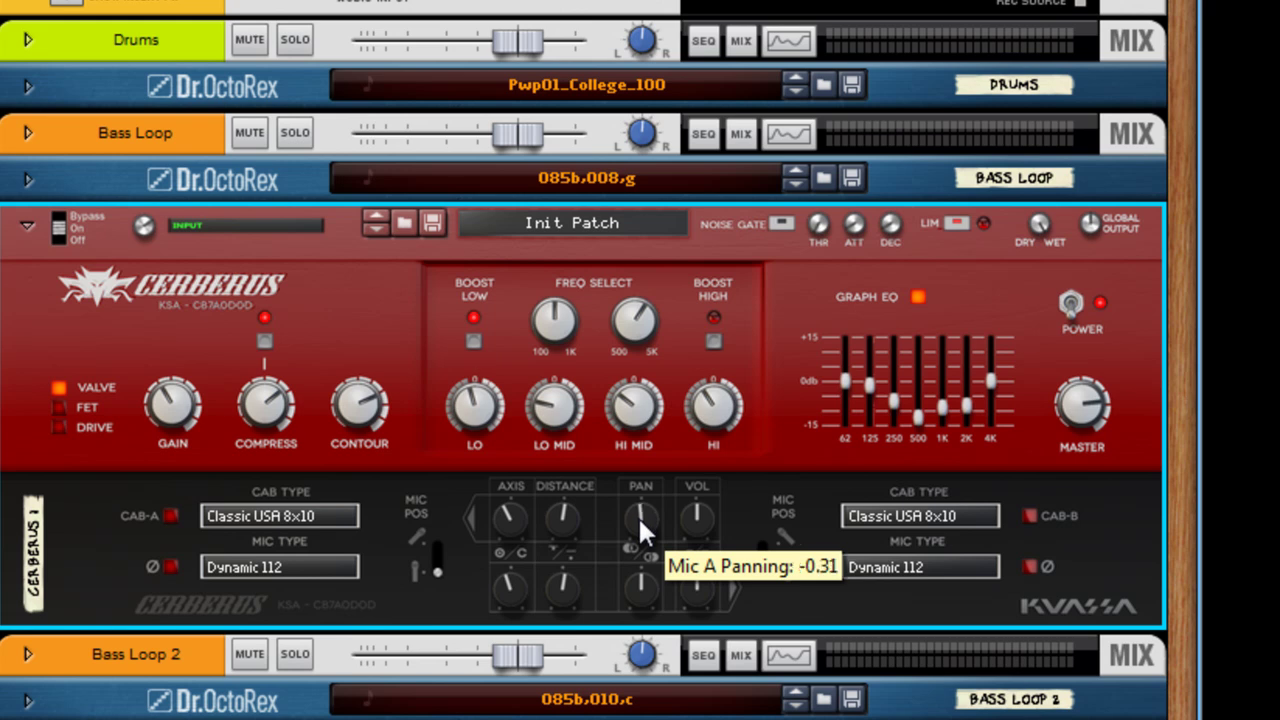
pyautogui.keyDown('ctrl'); pyautogui.click(640, 521); pyautogui.keyUp('ctrl')
pyautogui.moveTo(641, 573)
pyautogui.moveTo(641, 573); pyautogui.dragTo(642, 568)
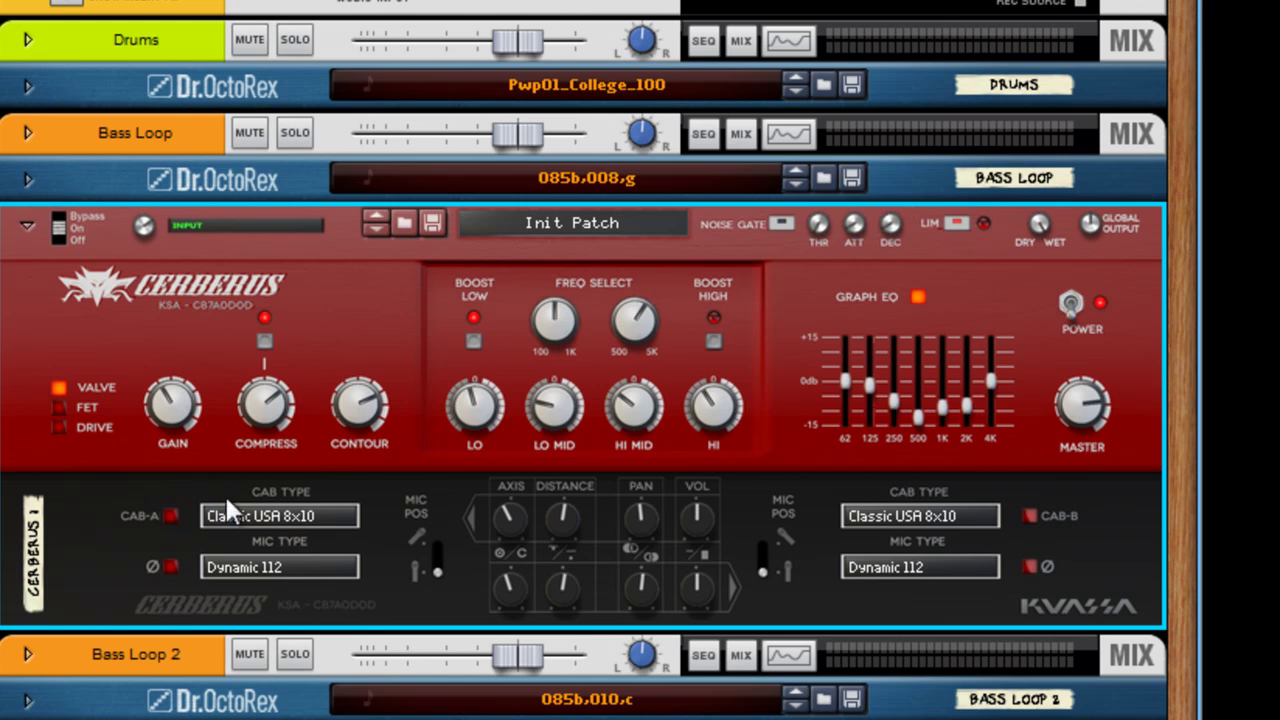
# Start playback and switch on Cerberus cabinets A and B.
pyautogui.press('space')
pyautogui.click(168, 515)
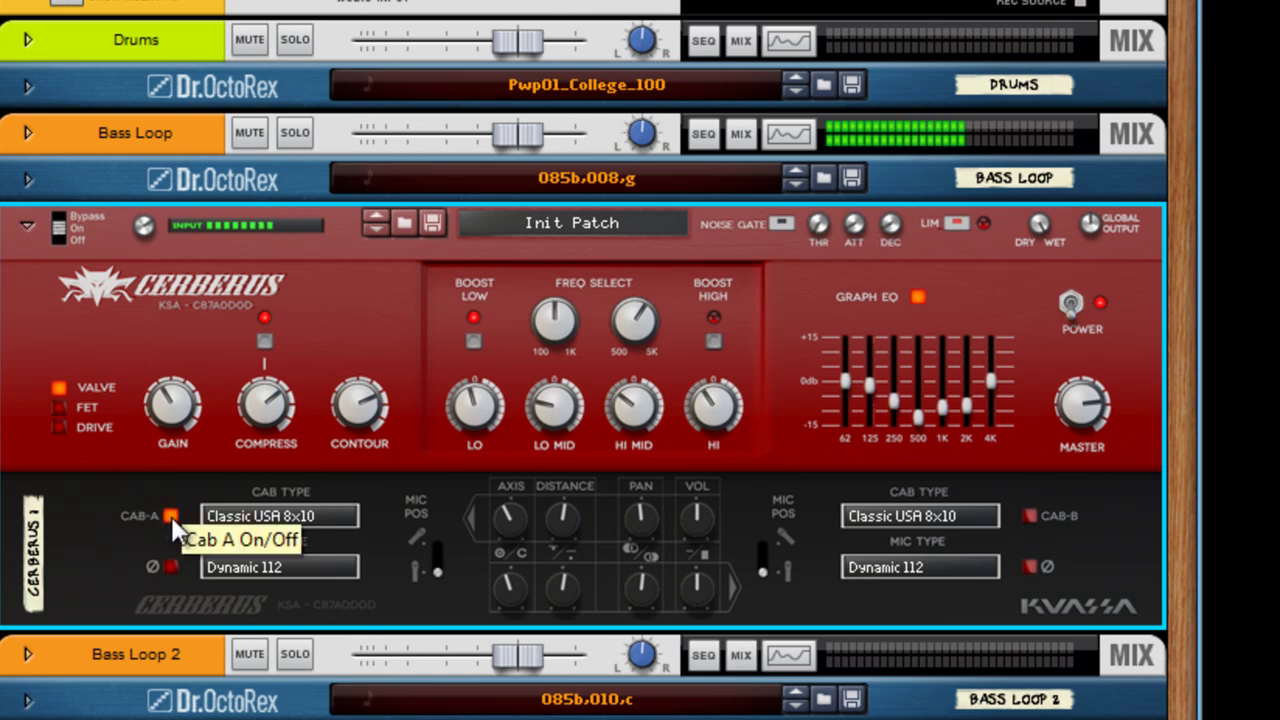
pyautogui.click(1030, 515)
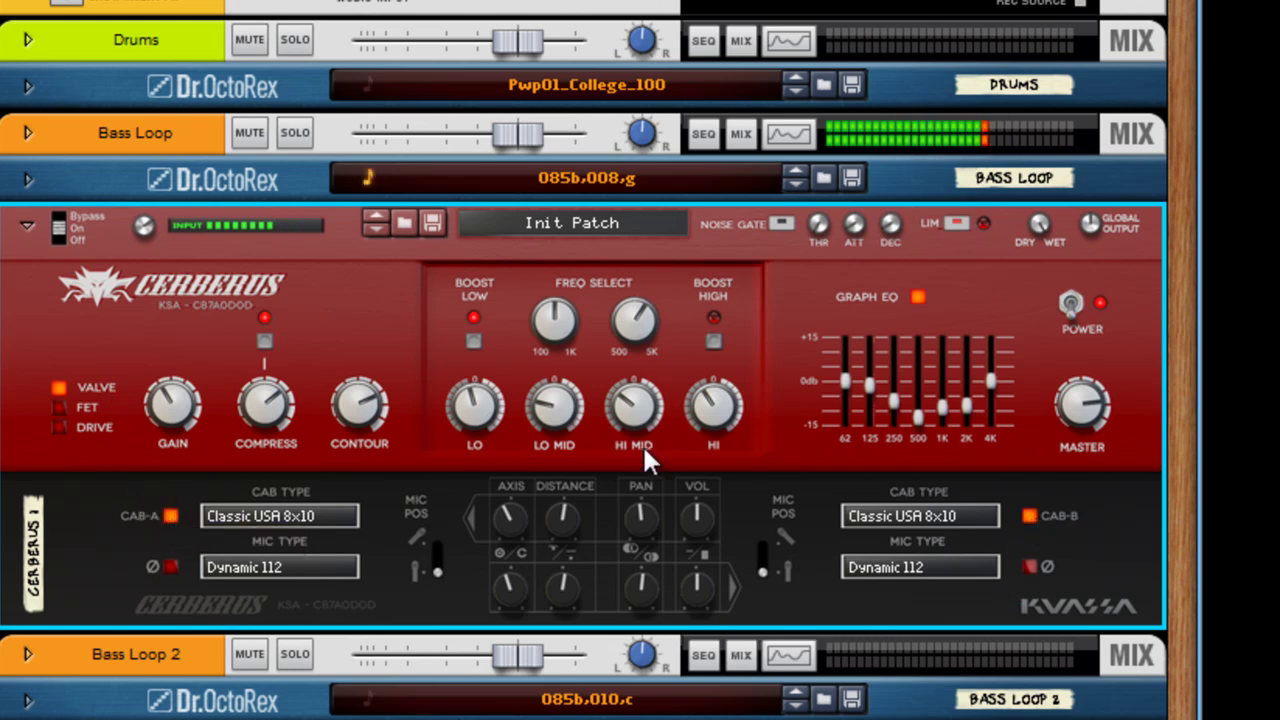
# Lower both mic volumes (Mic B to 4.22), low gain to -4.06, and cut the 62 Hz and 125 Hz bands.
pyautogui.scroll(-3, 700, 522)
pyautogui.scroll(-4, 704, 580)
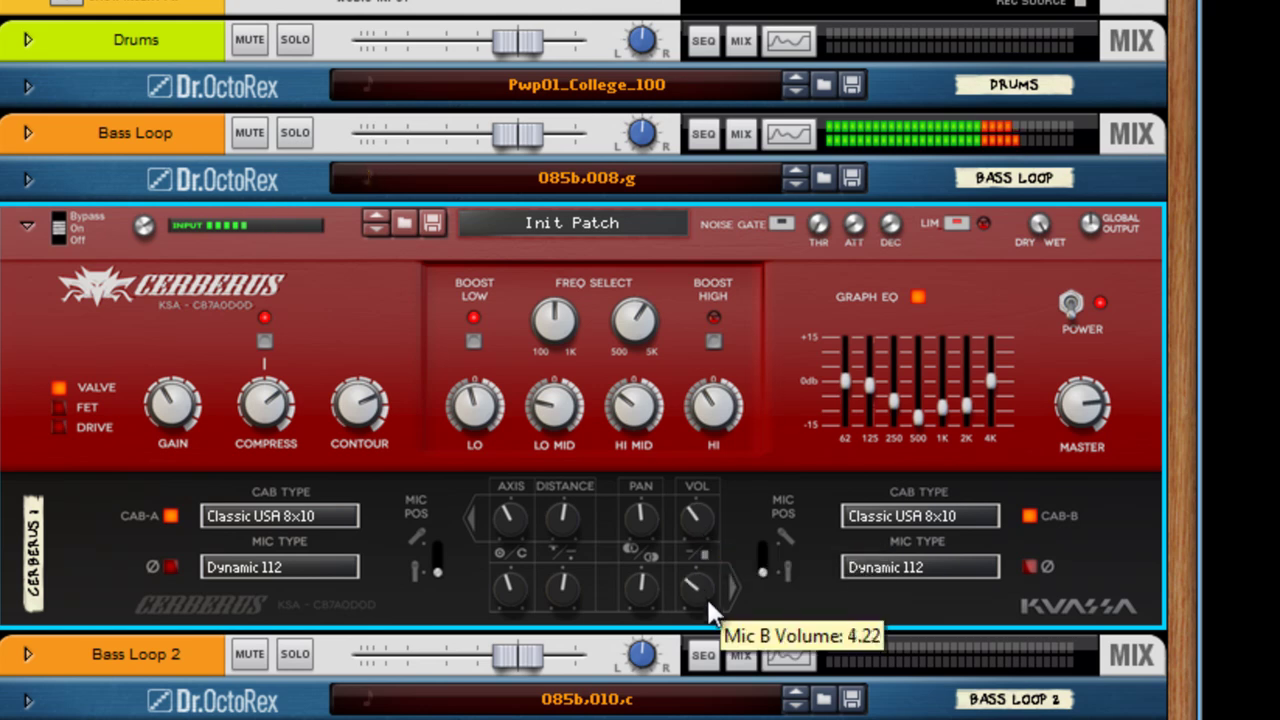
pyautogui.scroll(-5, 490, 415)
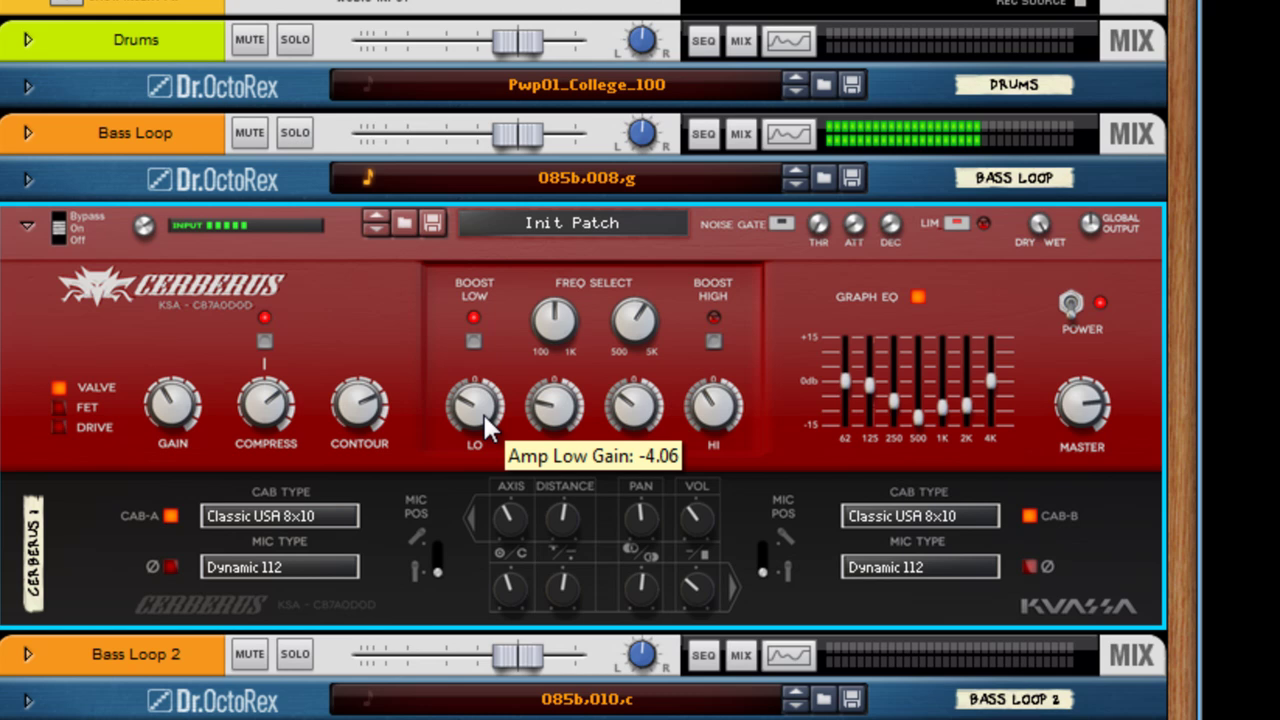
pyautogui.scroll(1, 482, 411)
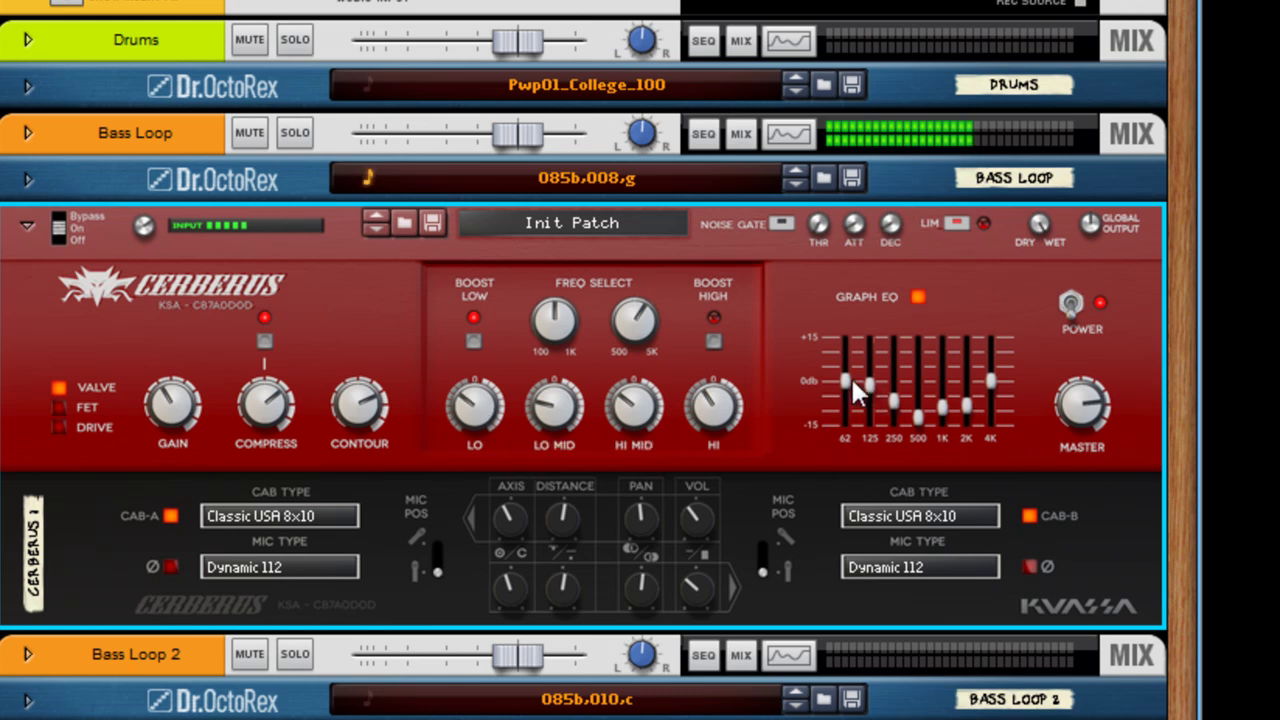
pyautogui.scroll(-1, 850, 382)
pyautogui.scroll(-1, 862, 388)
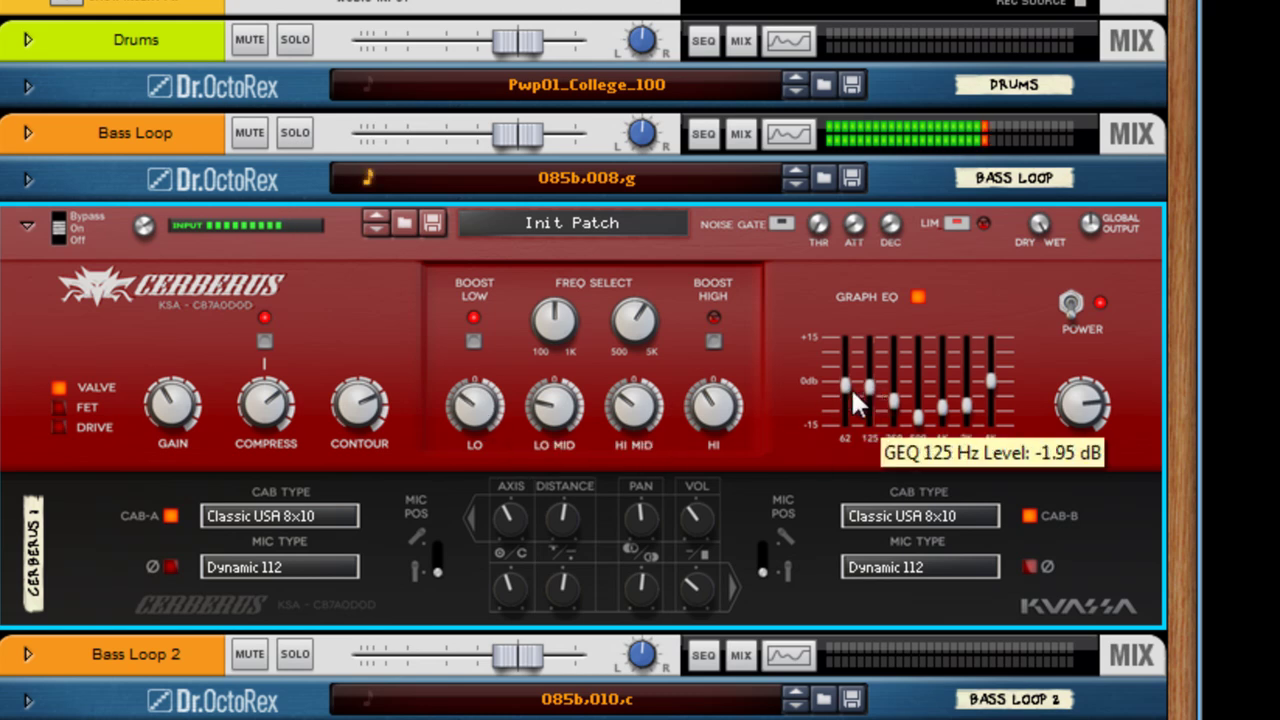
pyautogui.scroll(-1, 851, 385)
pyautogui.scroll(1, 868, 387)
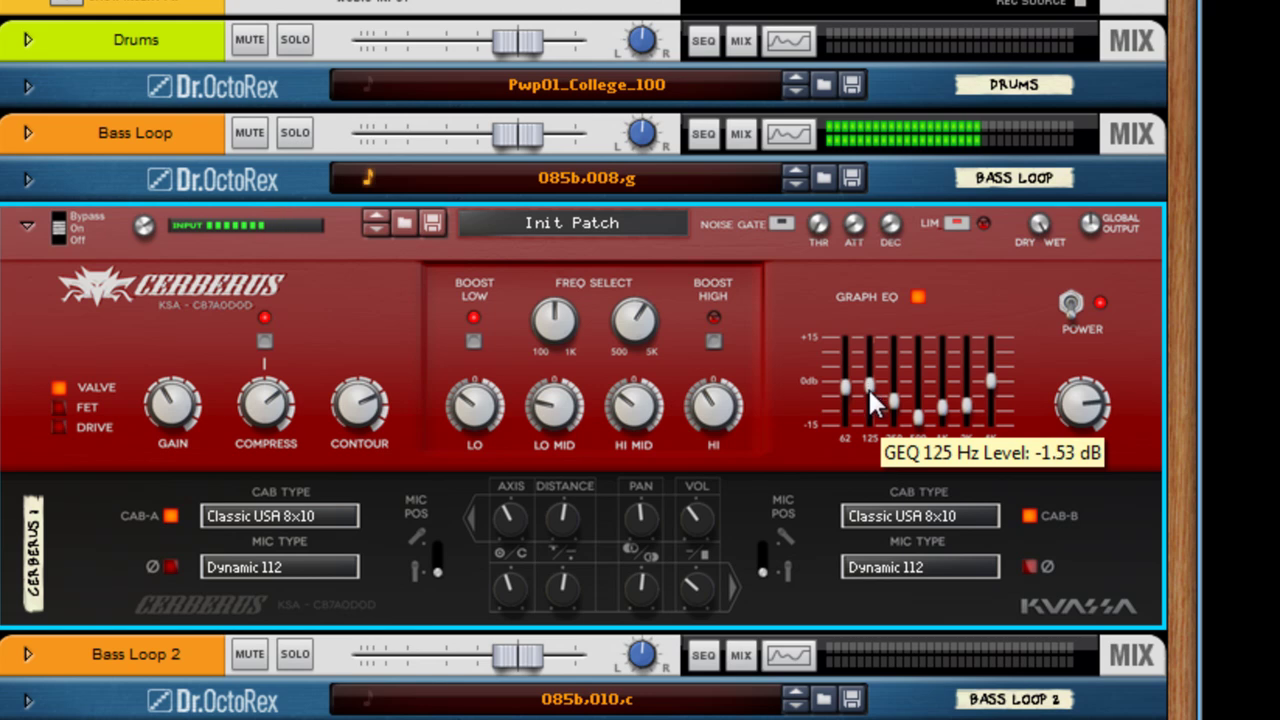
pyautogui.click(276, 513)
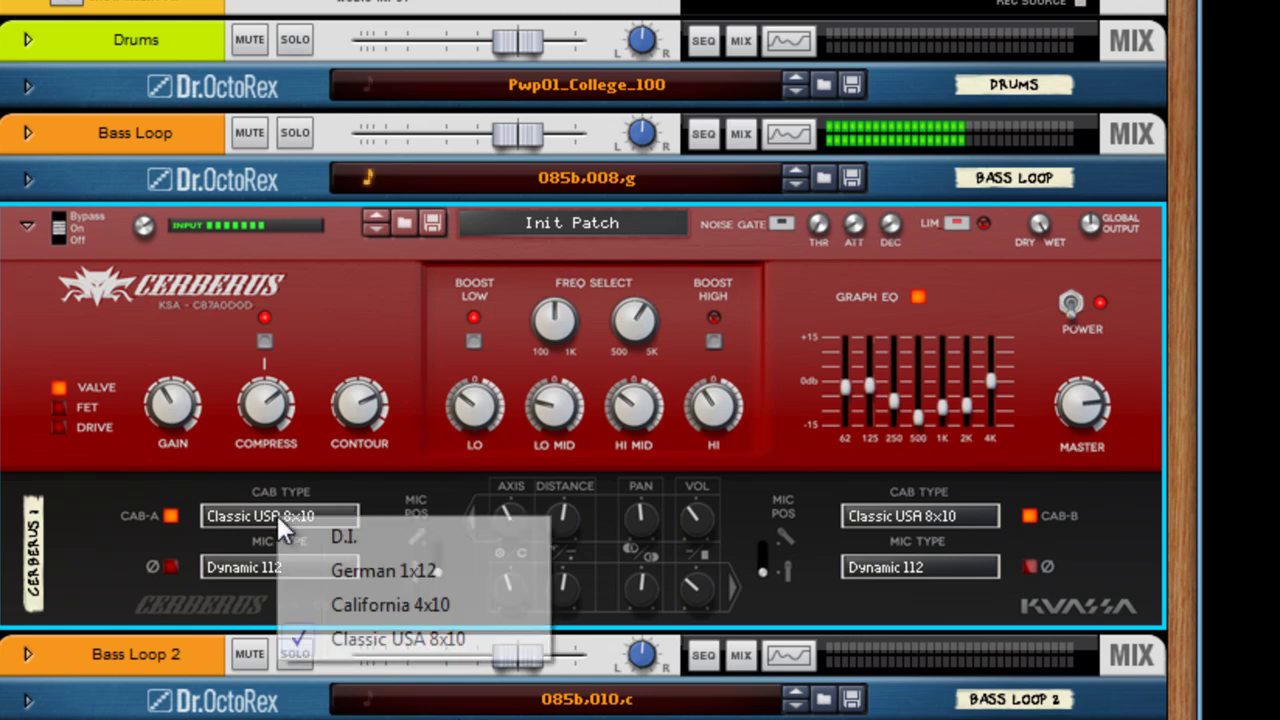
# Try D.I. on both cabinets, then set cabinets A and B to California 4x10.
pyautogui.click(364, 549)
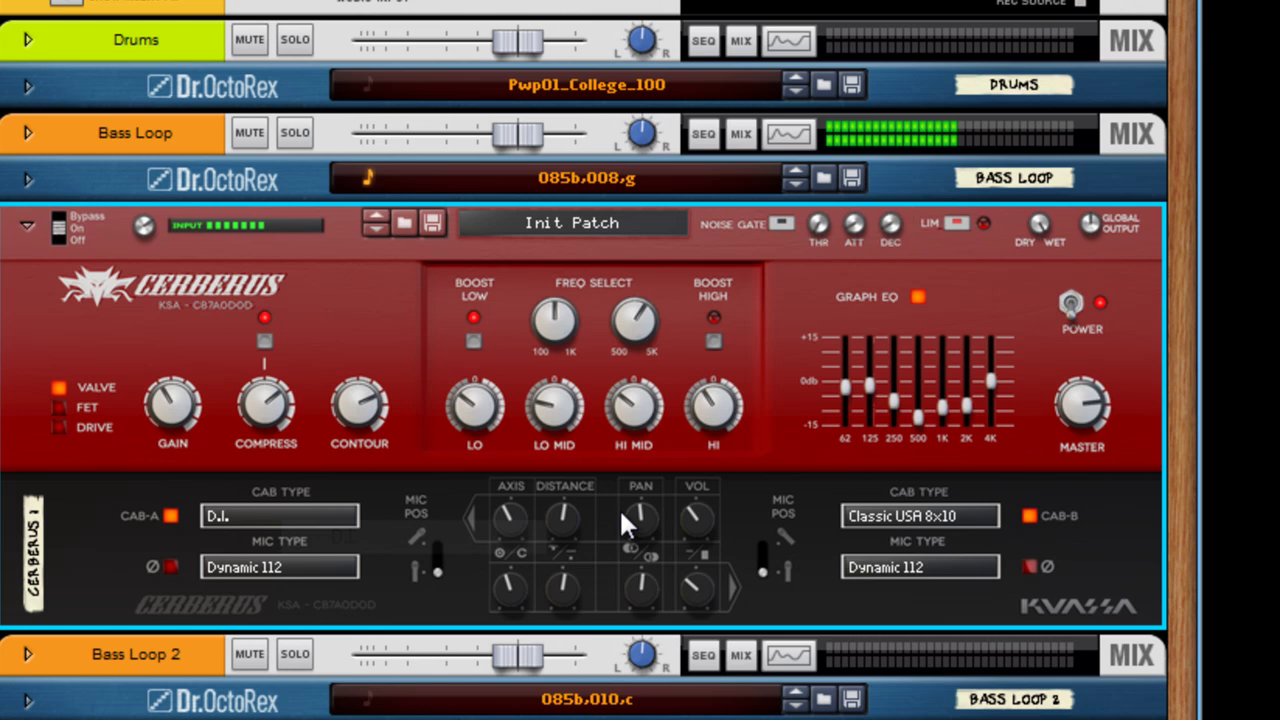
pyautogui.click(860, 510)
pyautogui.click(878, 528)
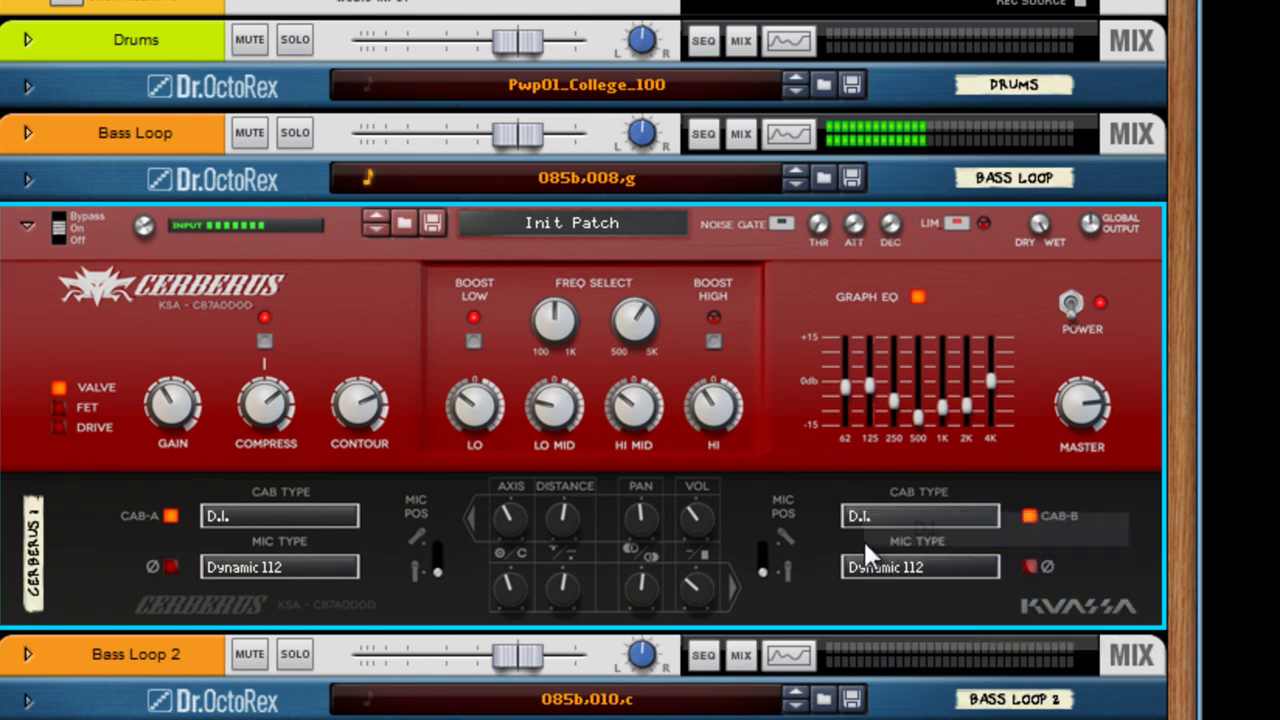
pyautogui.click(258, 516)
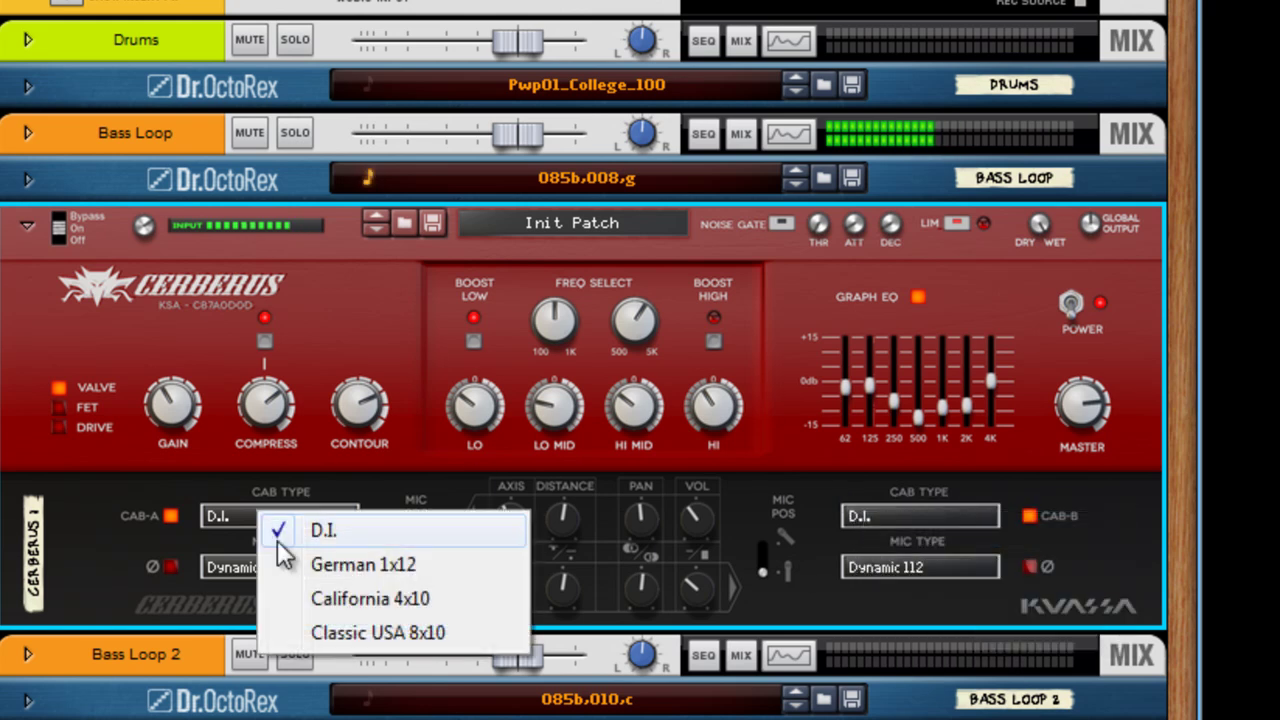
pyautogui.click(335, 607)
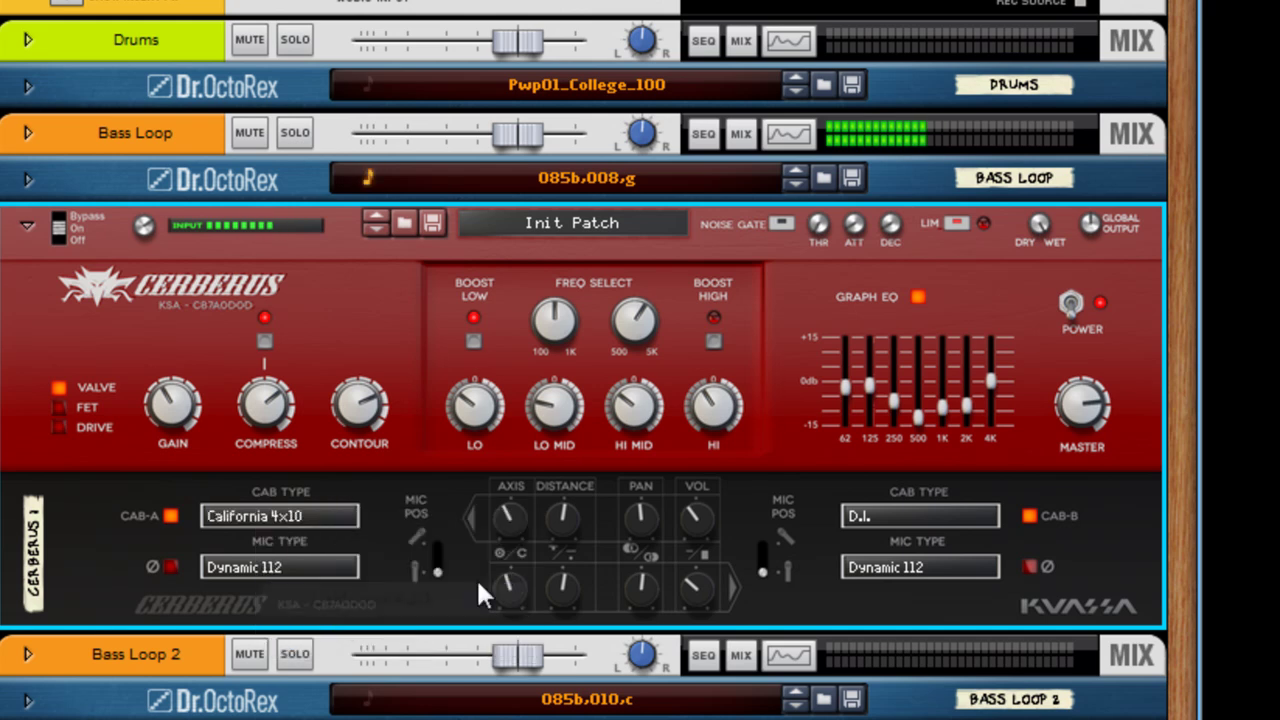
pyautogui.click(913, 519)
pyautogui.click(951, 594)
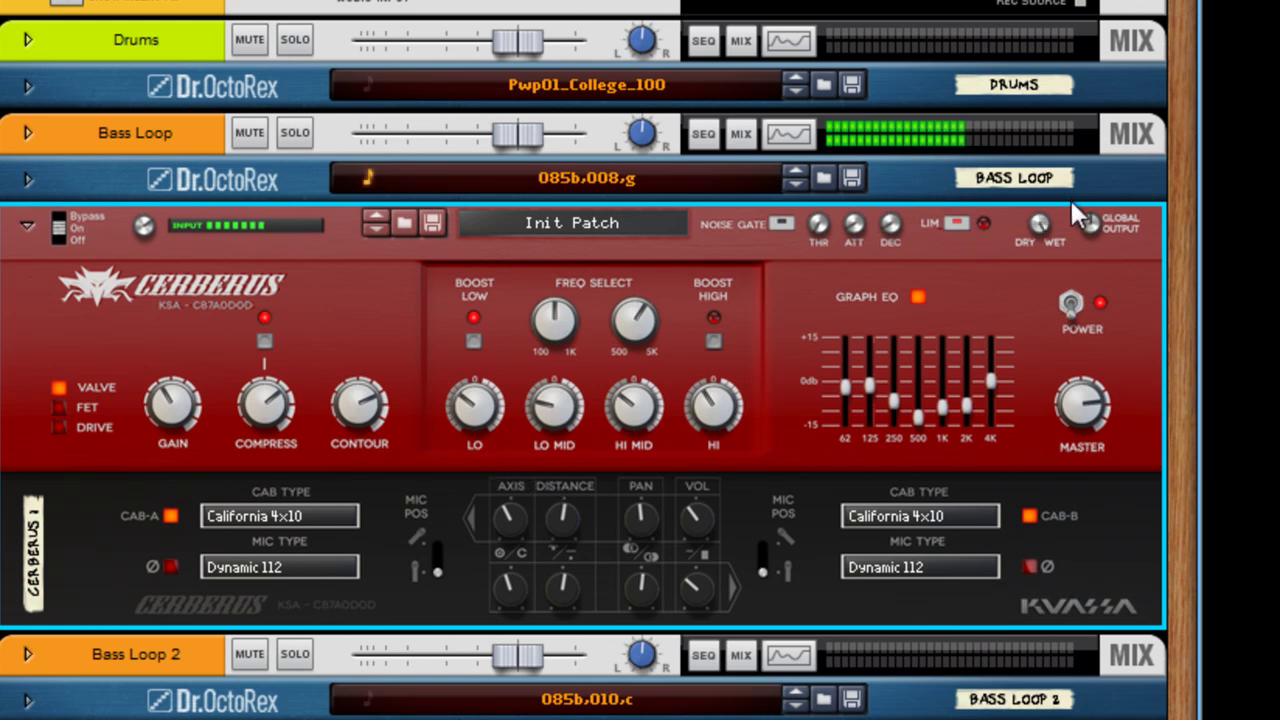
# Turn the Cerberus Dry/Wet knob fully down to 0% so only the dry bass loop plays.
pyautogui.moveTo(1040, 226); pyautogui.dragTo(964, 106)
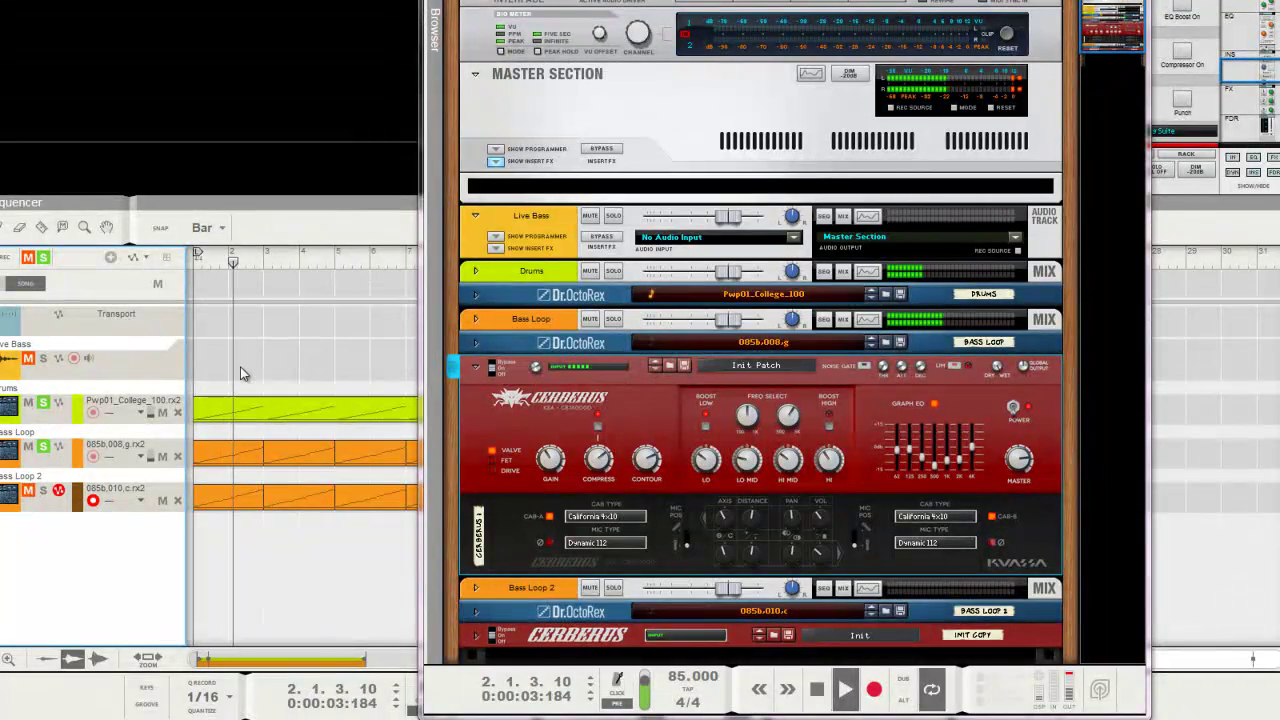
pyautogui.click(990, 392)
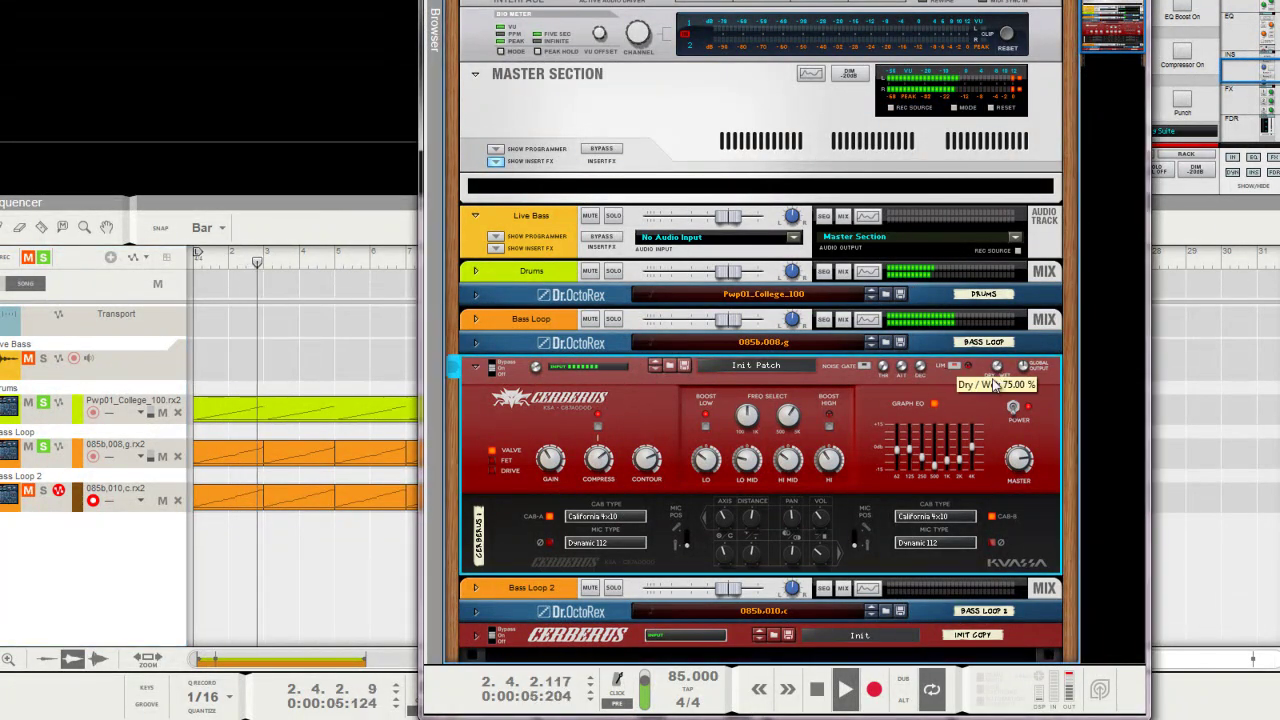
pyautogui.moveTo(987, 395); pyautogui.dragTo(958, 342)
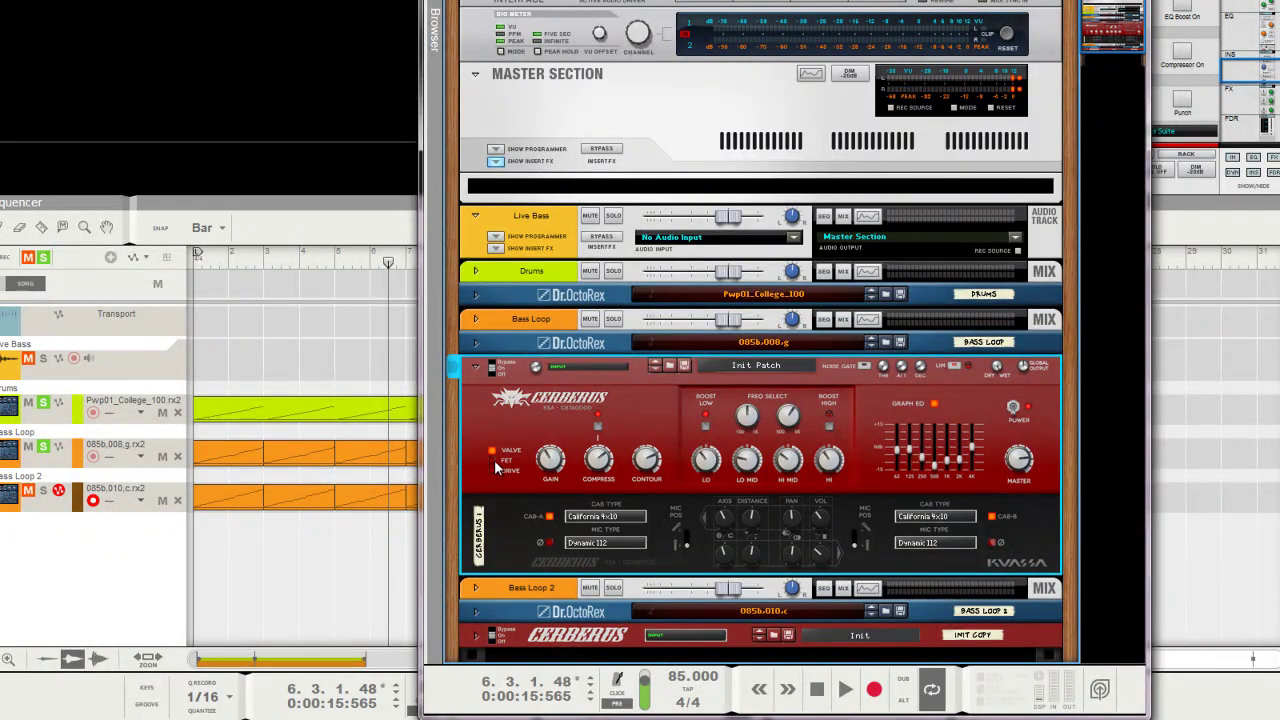
pyautogui.press('space')
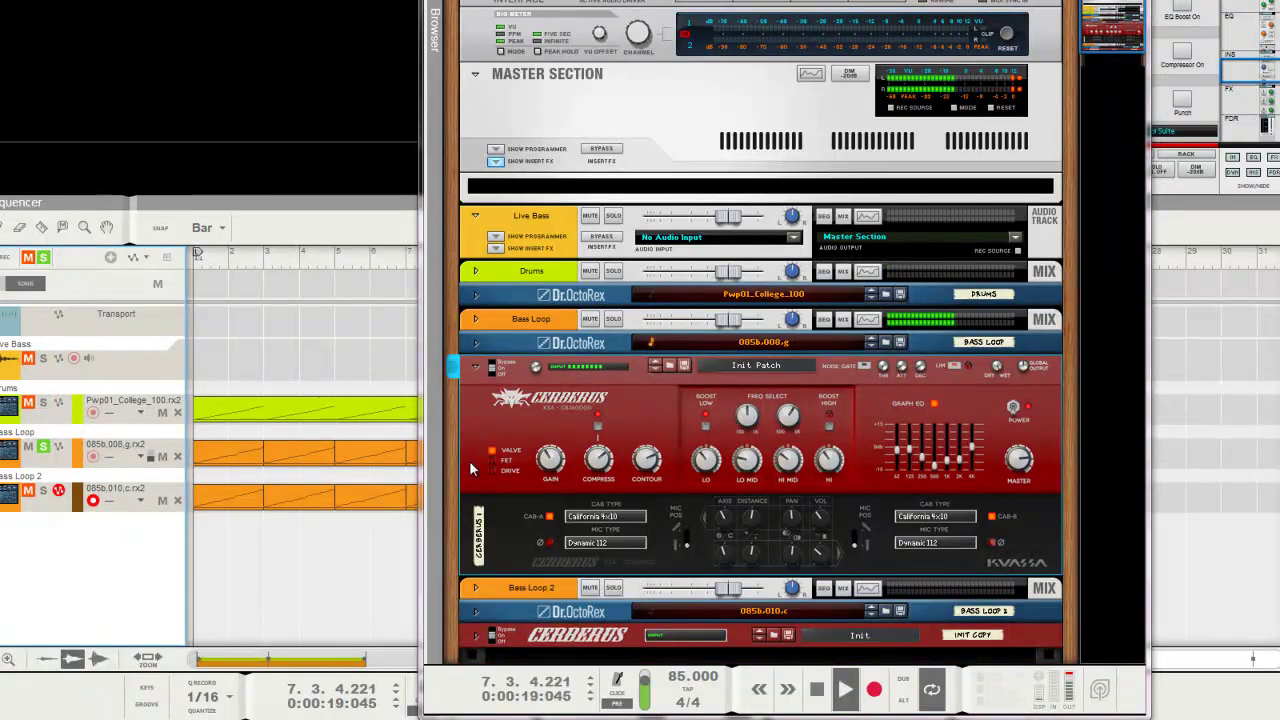
pyautogui.click(492, 460)
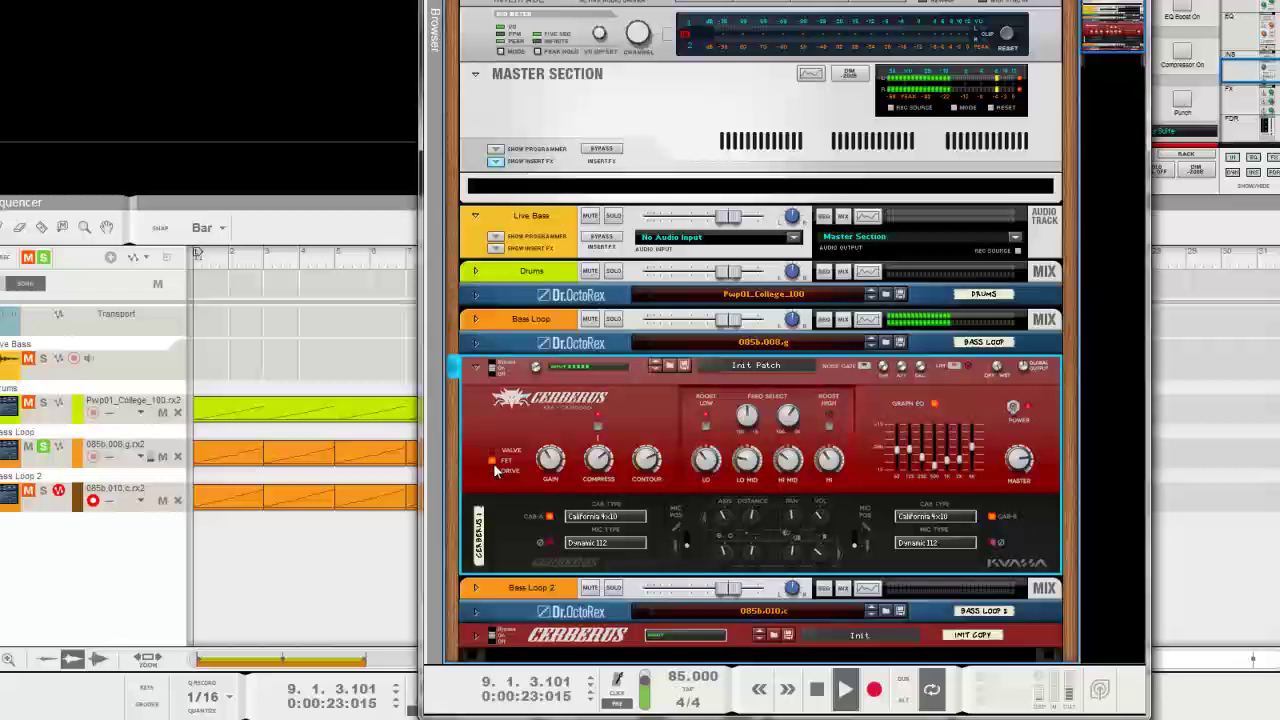
pyautogui.click(492, 458)
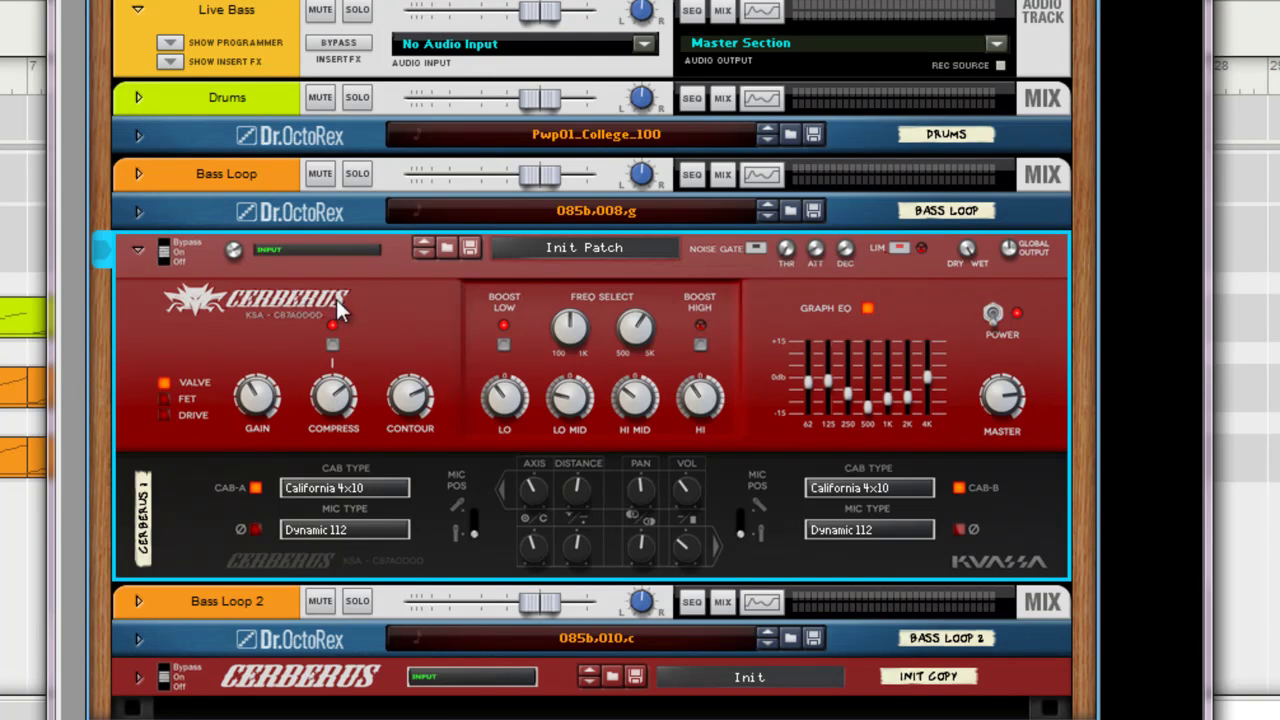
# Flip the rack to the back to view the cabling, then back to the front panels.
pyautogui.press('Tab')
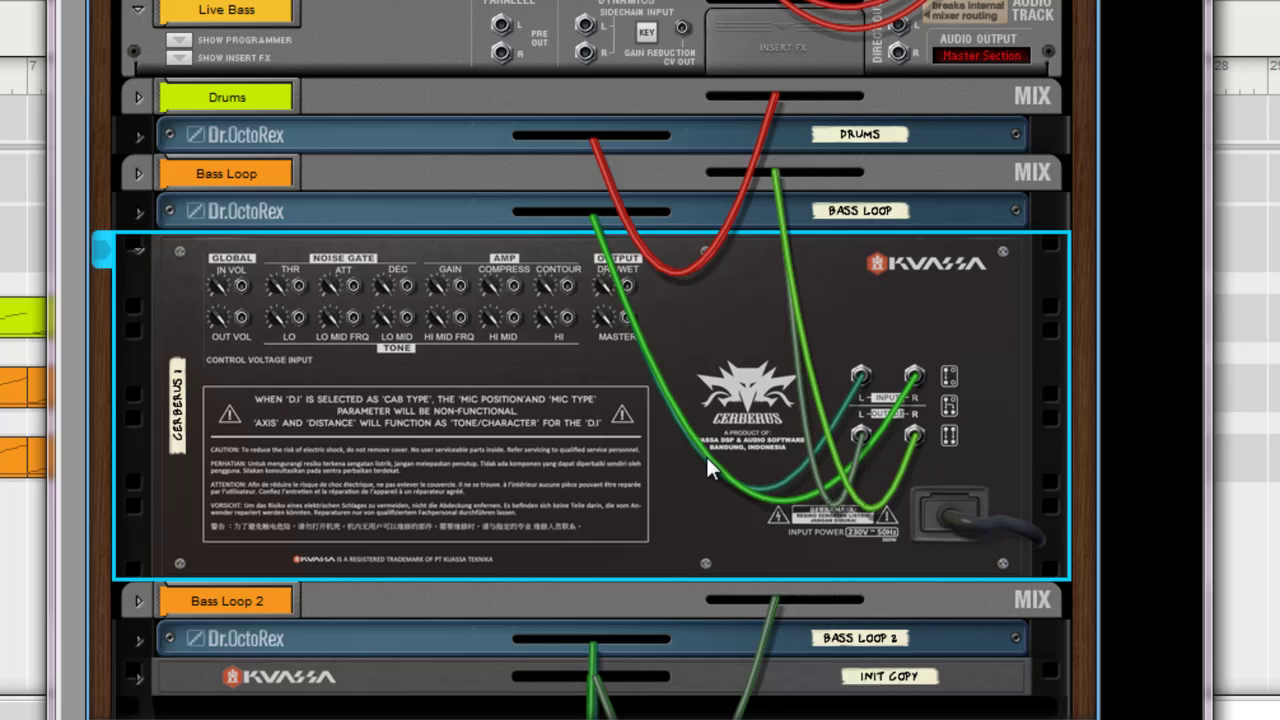
pyautogui.press('Tab')
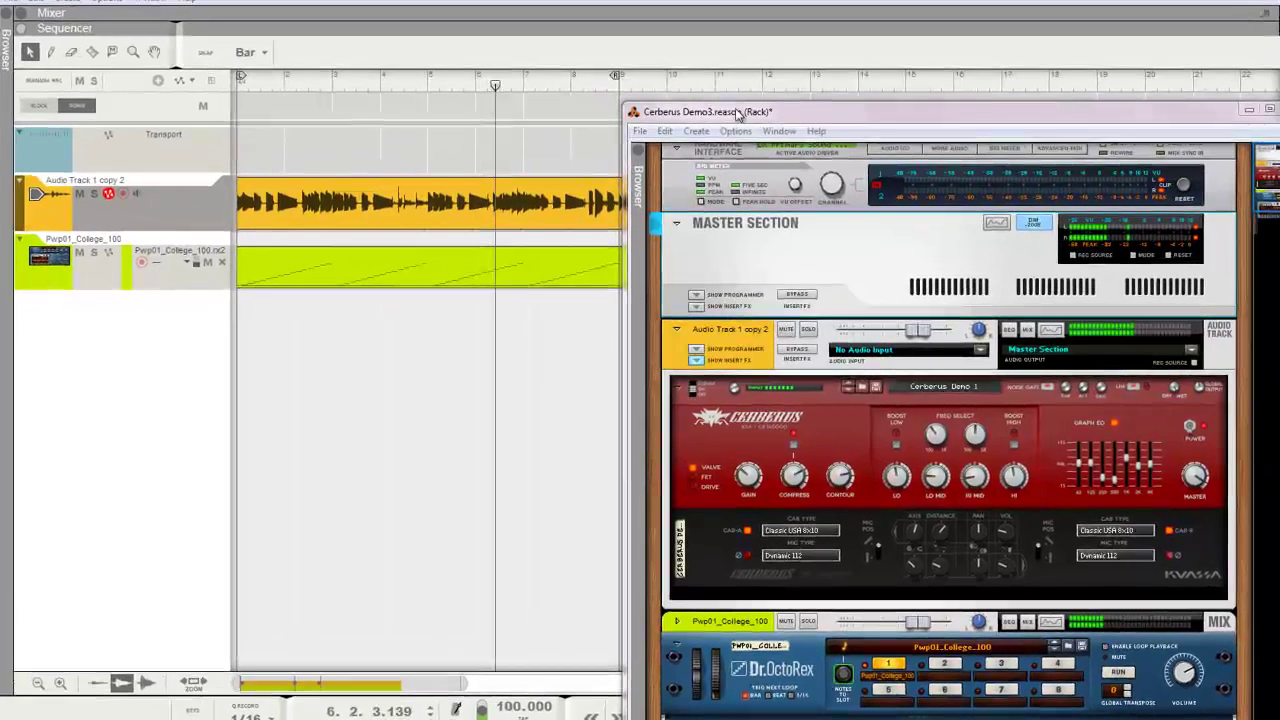
# Solo the bass track Audio Track 1 copy 2 and engage Dim -20dB on the master output.
pyautogui.moveTo(640, 127); pyautogui.dragTo(573, 275)
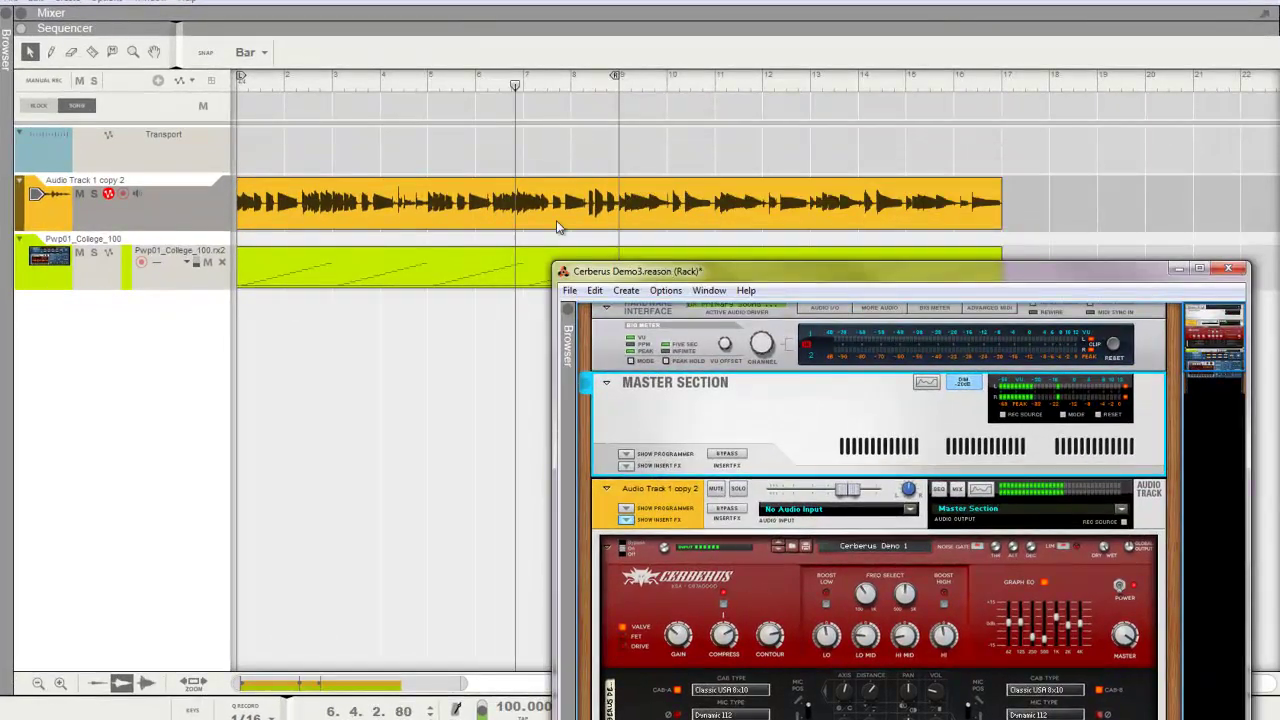
pyautogui.moveTo(740, 277); pyautogui.dragTo(721, 59)
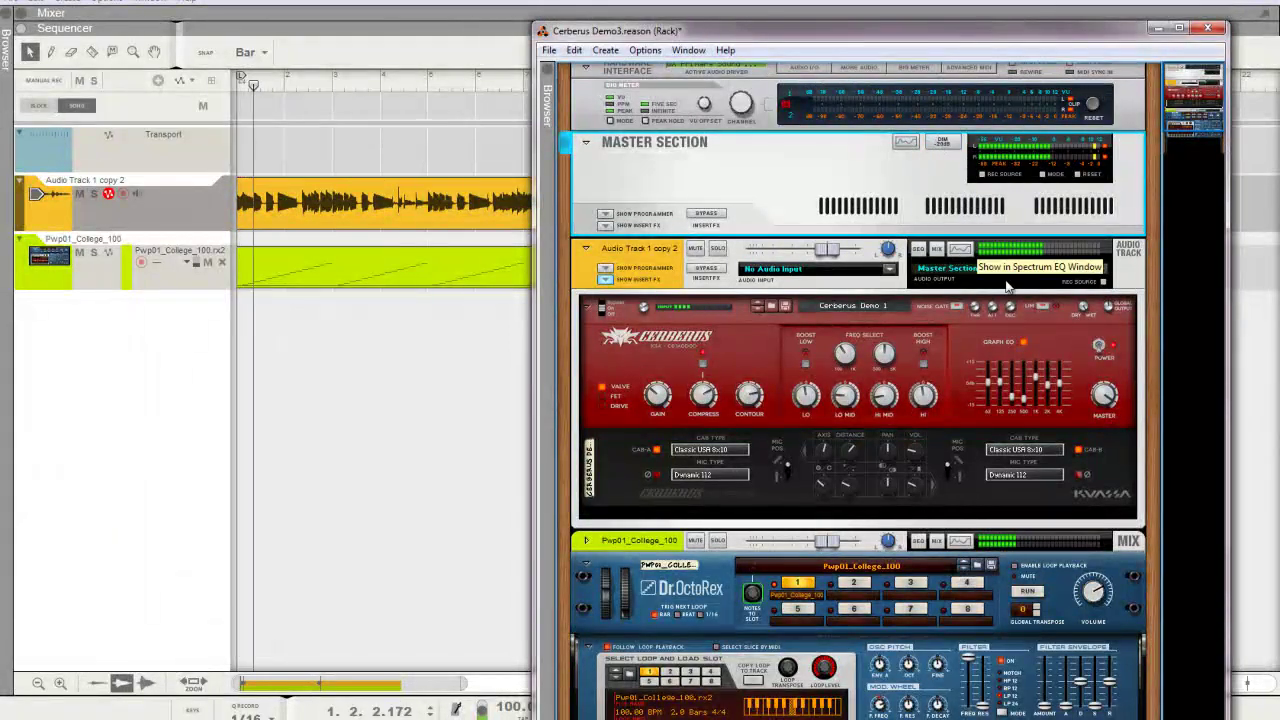
pyautogui.click(1085, 310)
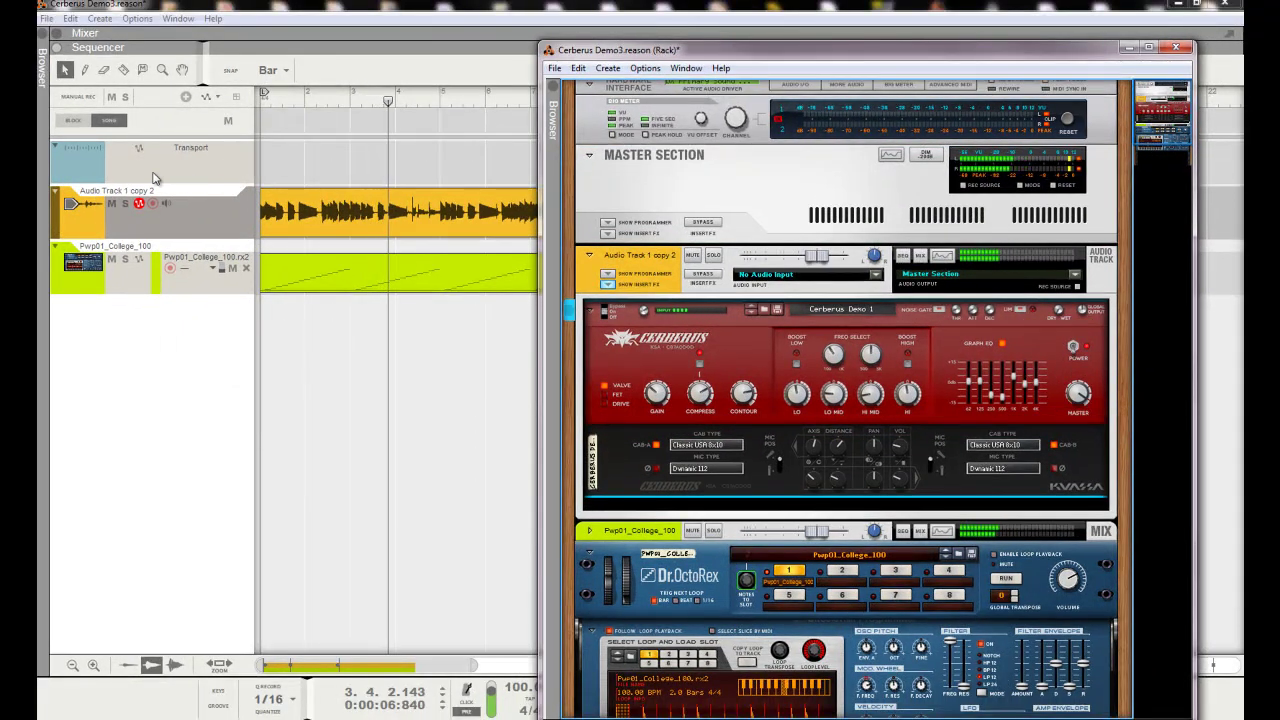
pyautogui.click(126, 203)
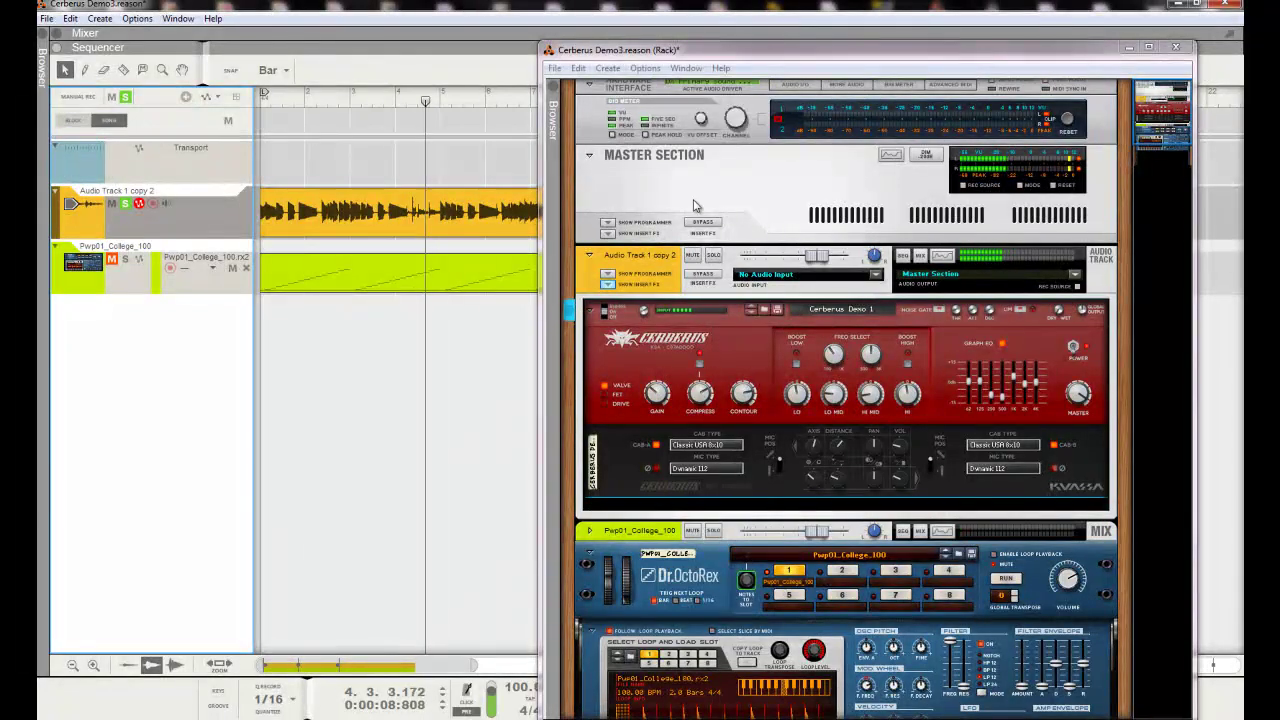
pyautogui.click(934, 161)
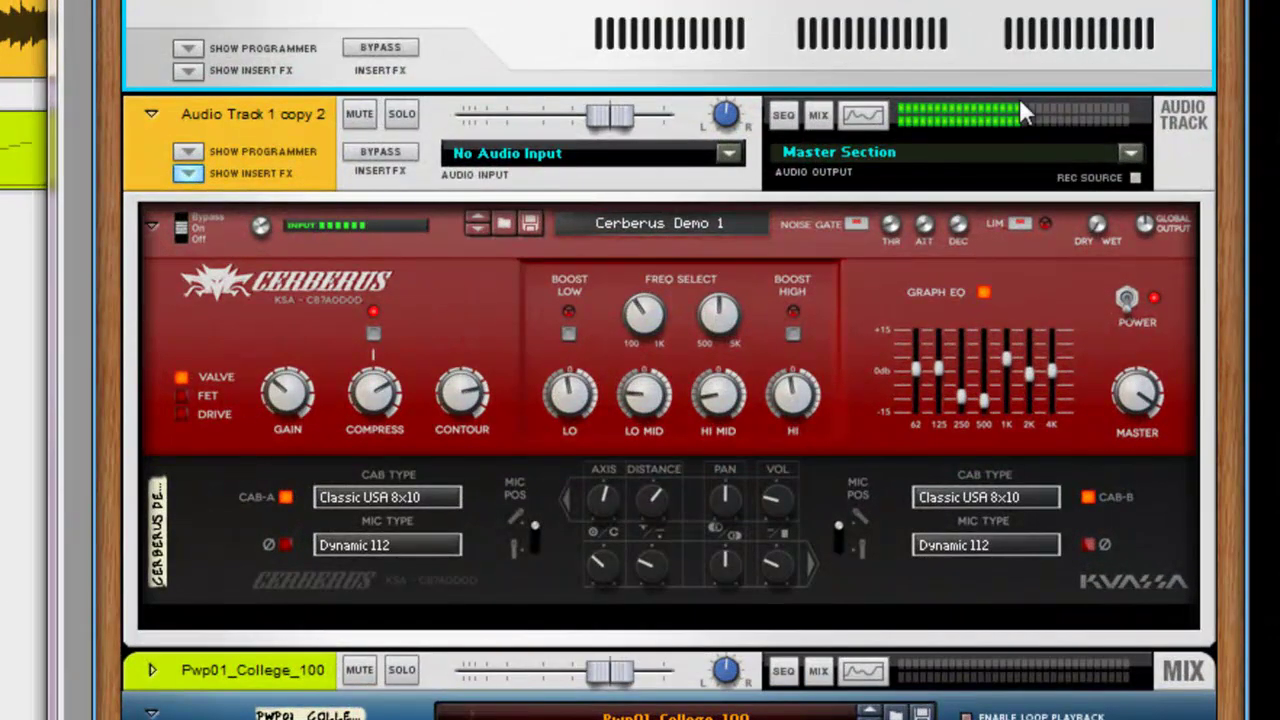
# Raise Cerberus dry/wet to about 67%, audition the Drive amp type, and set Dr.OctoRex volume to 84.
pyautogui.moveTo(1101, 224); pyautogui.dragTo(1093, 112)
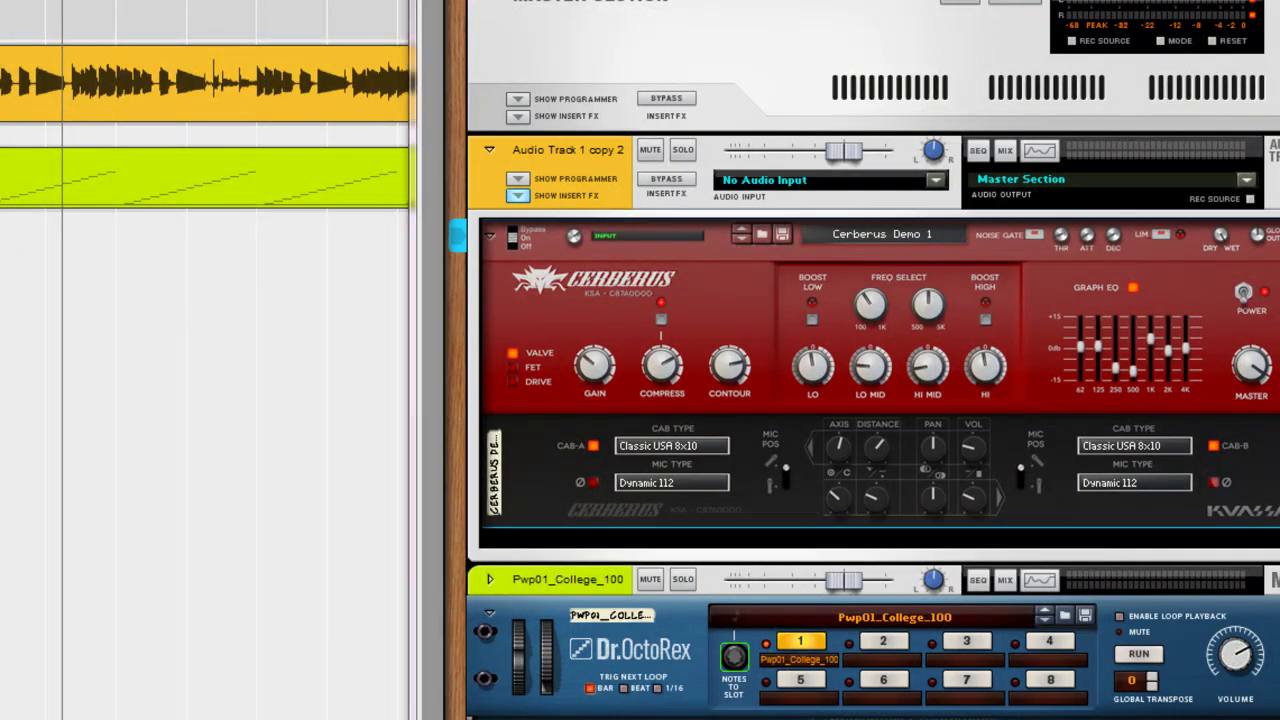
pyautogui.click(513, 382)
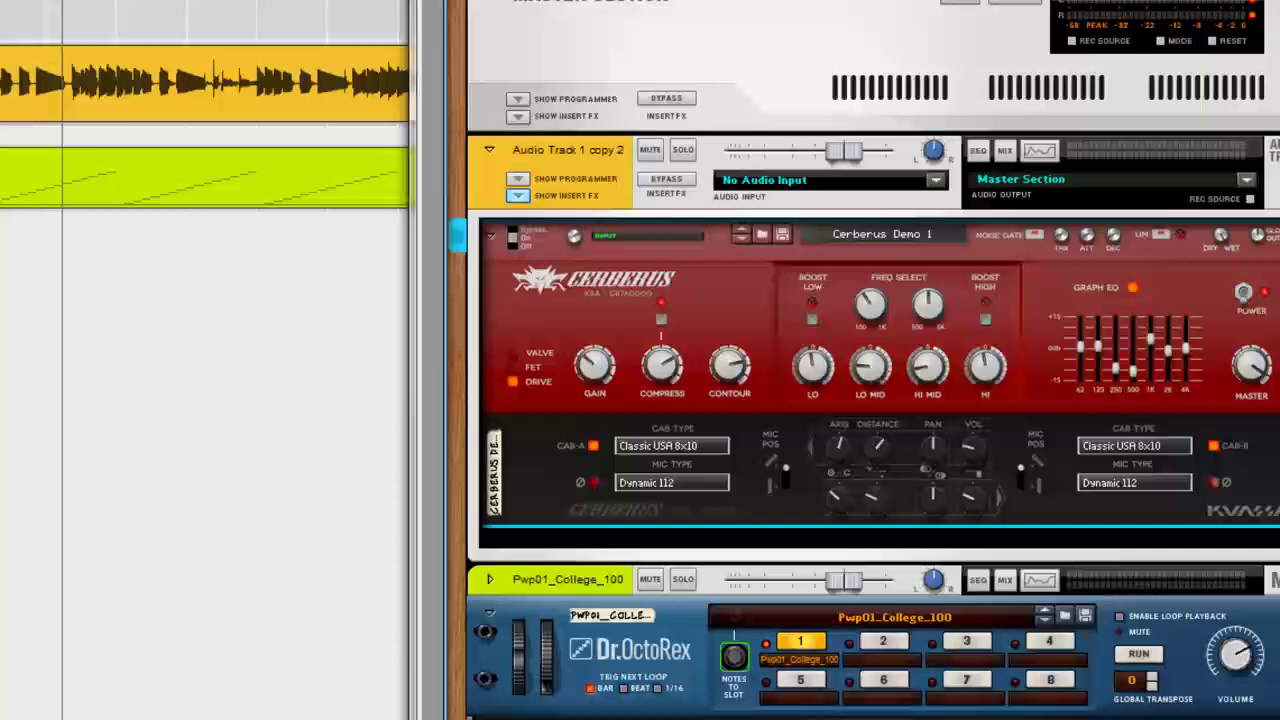
pyautogui.press('space')
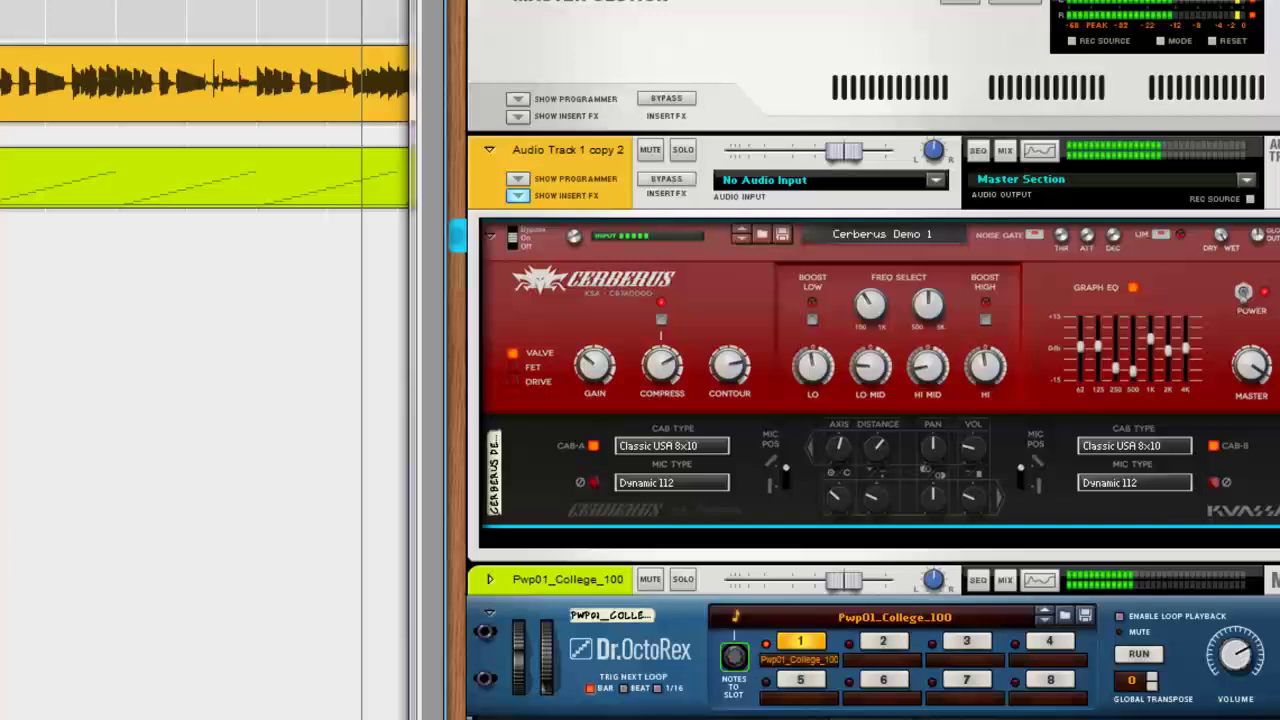
pyautogui.click(1246, 686)
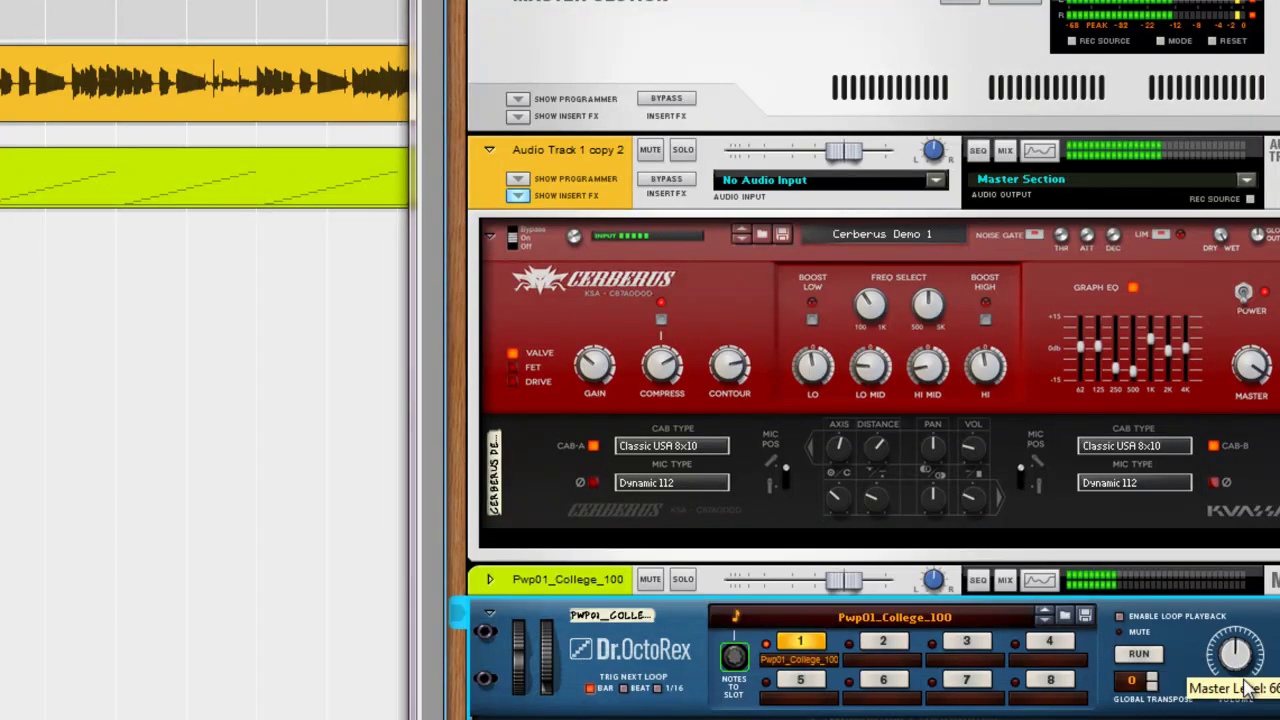
pyautogui.moveTo(1246, 686); pyautogui.dragTo(1248, 680)
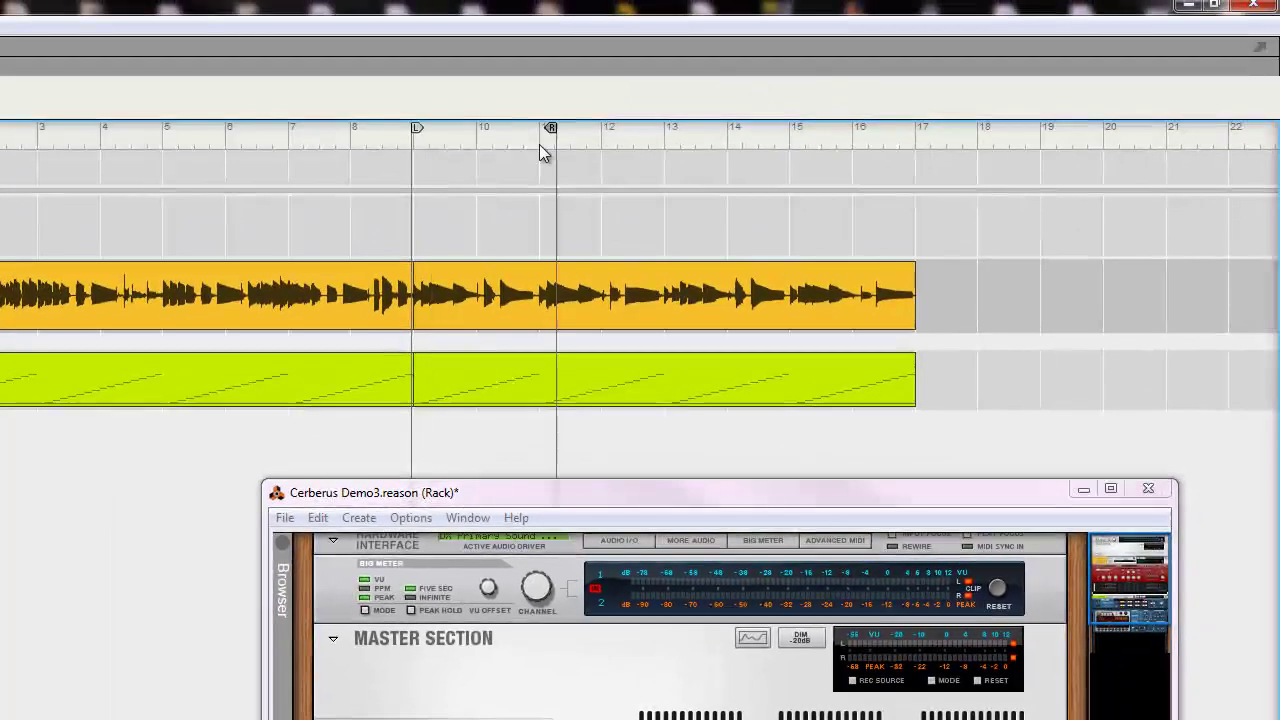
# Move the song position and left locator, play, and razor-cut the bass clip on Audio Track 1 copy 2.
pyautogui.moveTo(540, 143); pyautogui.dragTo(908, 131)
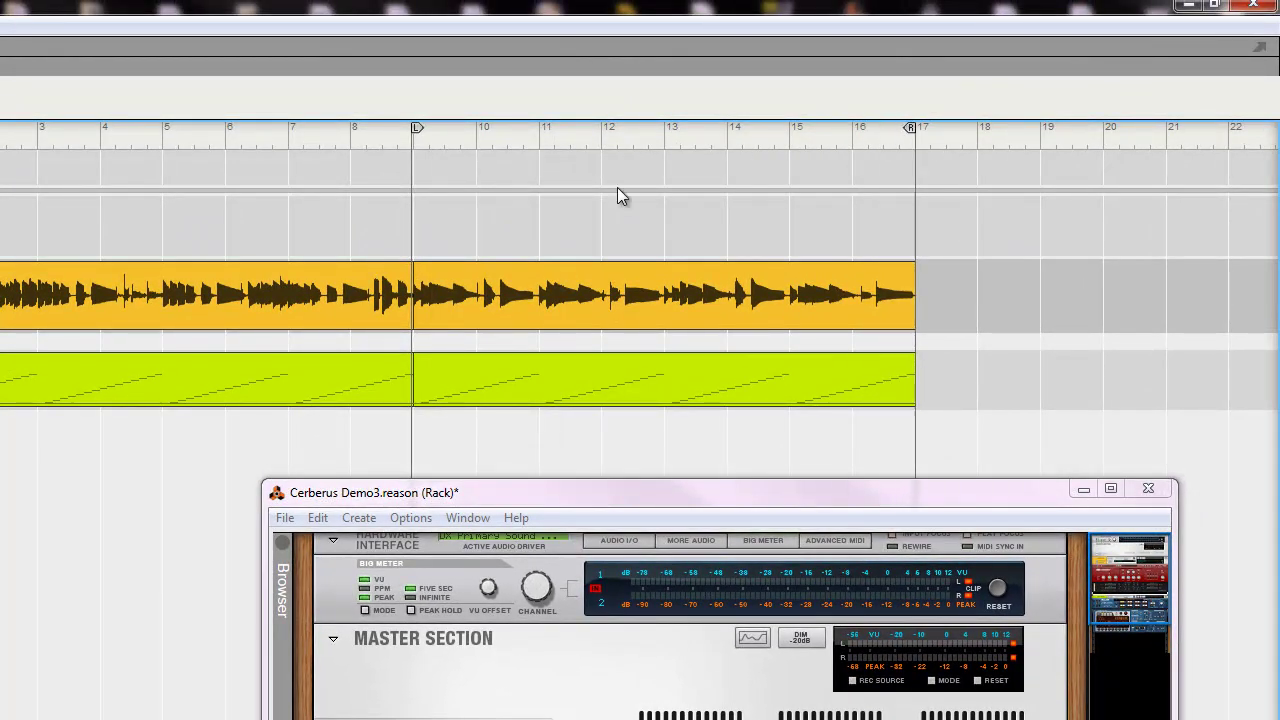
pyautogui.moveTo(421, 139); pyautogui.dragTo(424, 139)
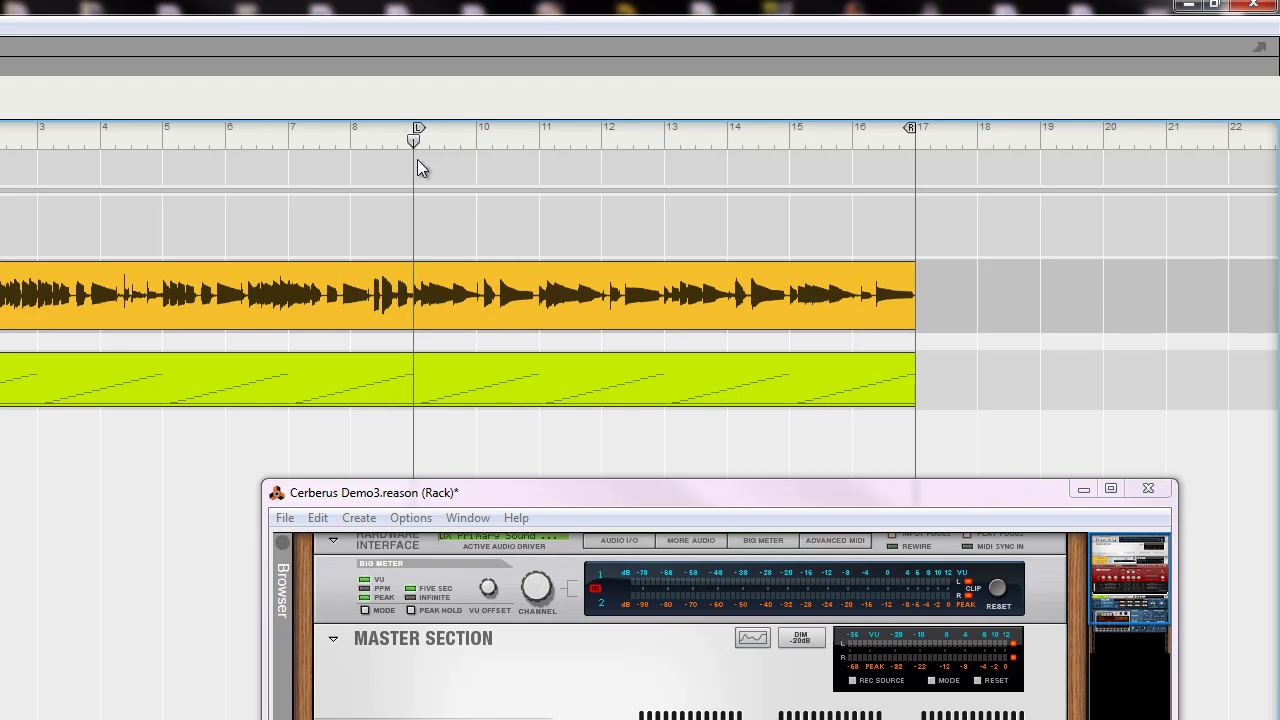
pyautogui.press('space')
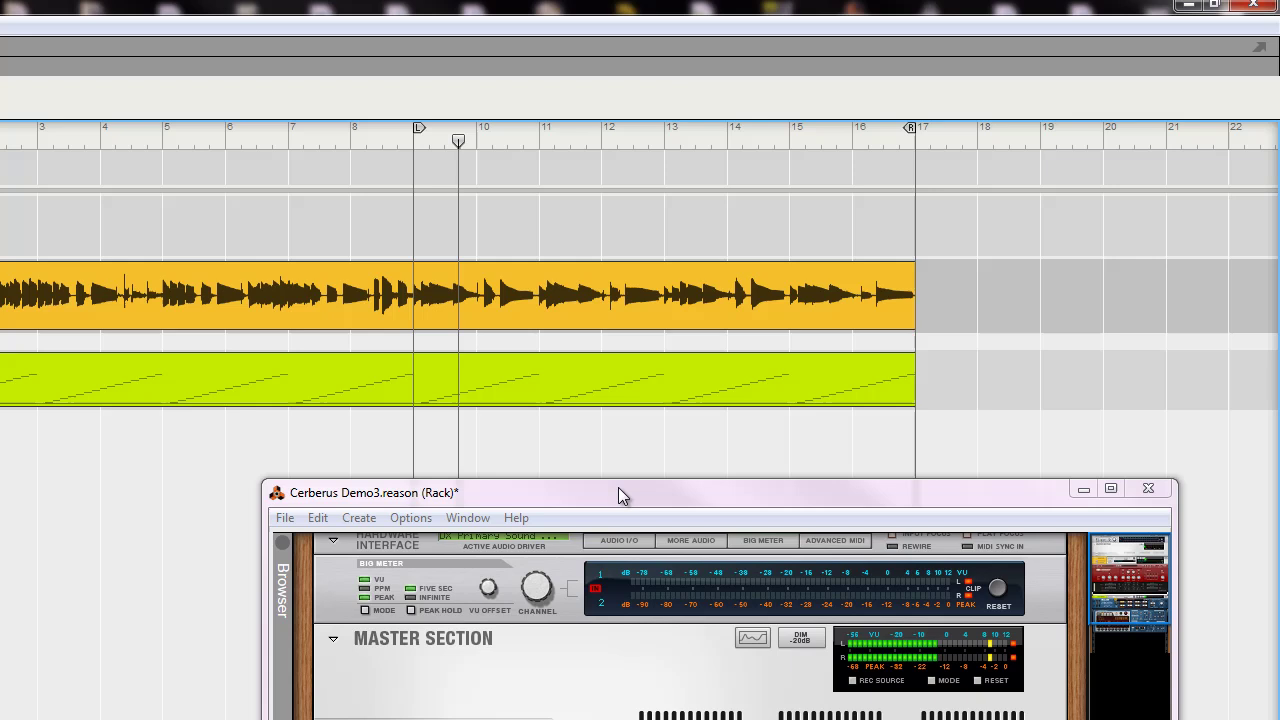
pyautogui.moveTo(618, 488); pyautogui.dragTo(626, 362)
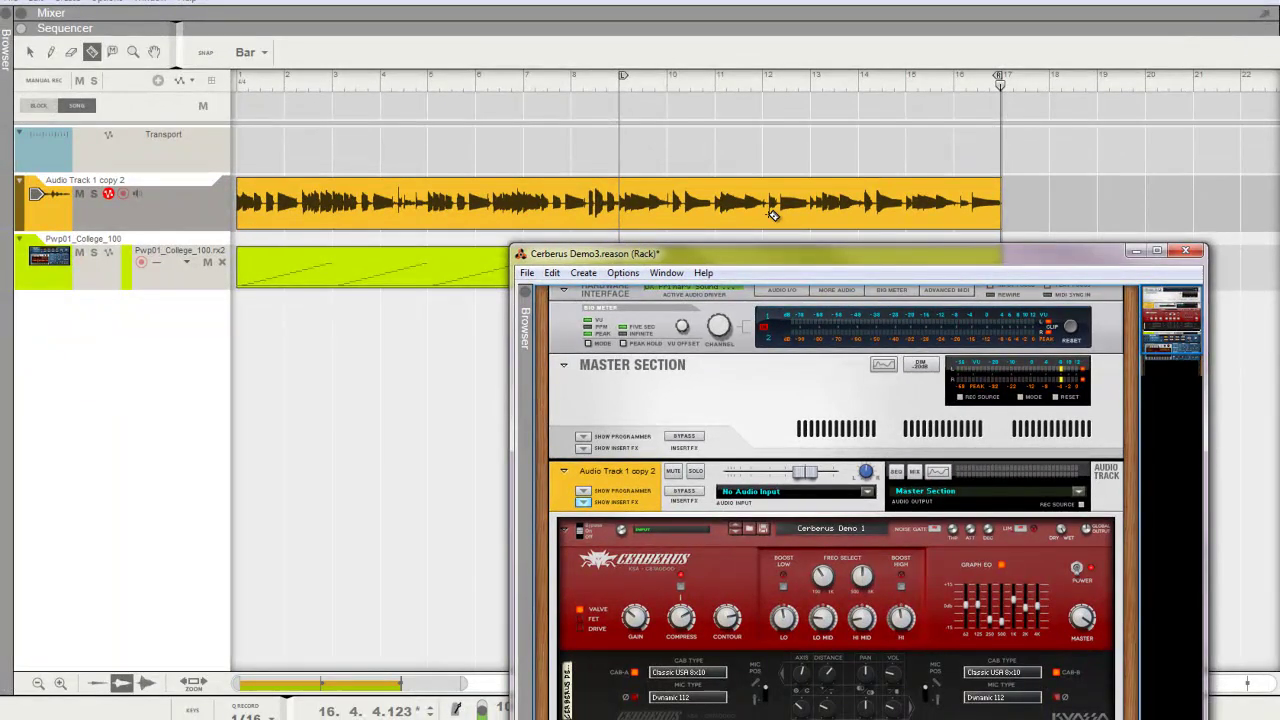
pyautogui.click(768, 210)
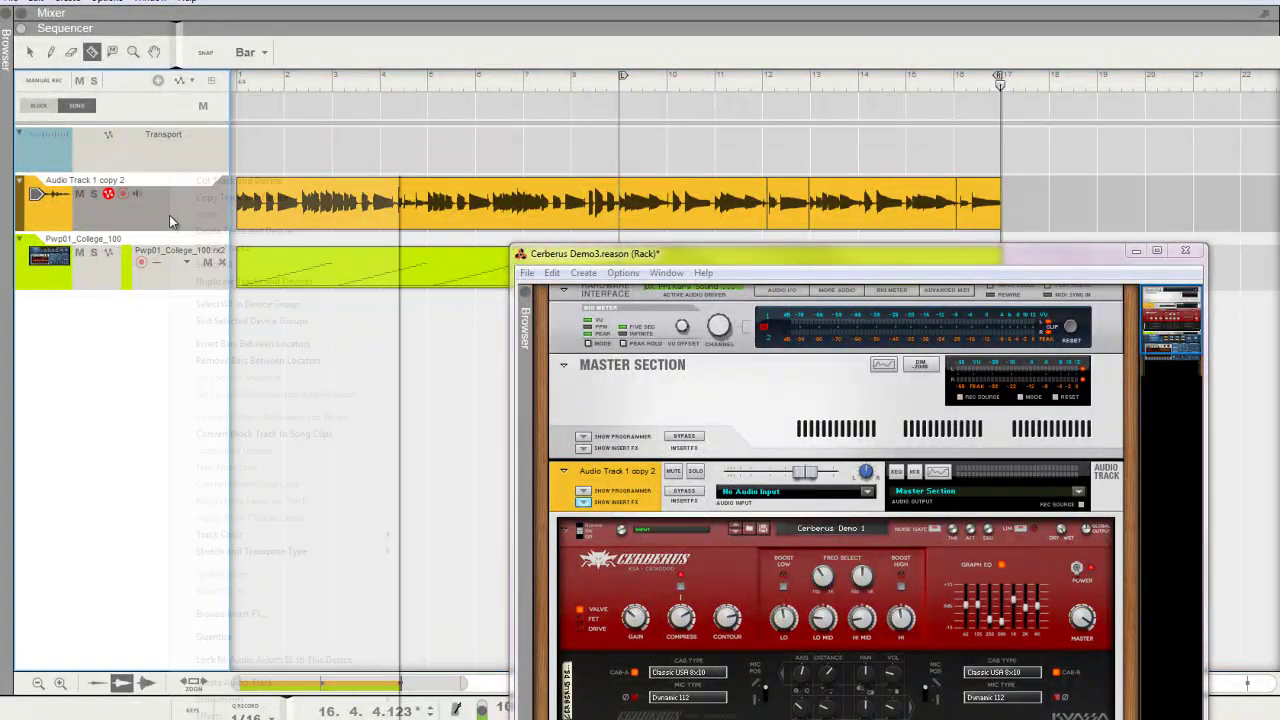
# Duplicate the bass track with its devices as Audio Track 1 copy 3, keeping the devices.
pyautogui.rightClick(169, 215)
pyautogui.click(252, 281)
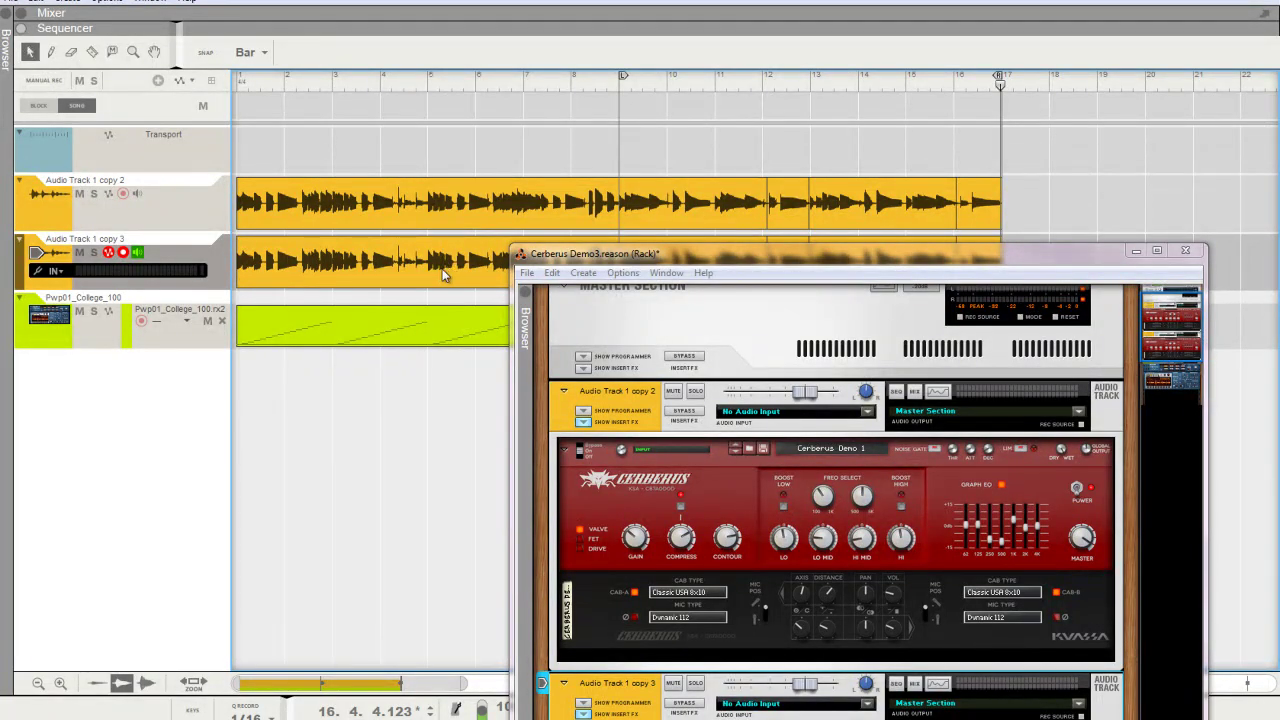
pyautogui.click(444, 275)
pyautogui.moveTo(643, 259); pyautogui.dragTo(612, 366)
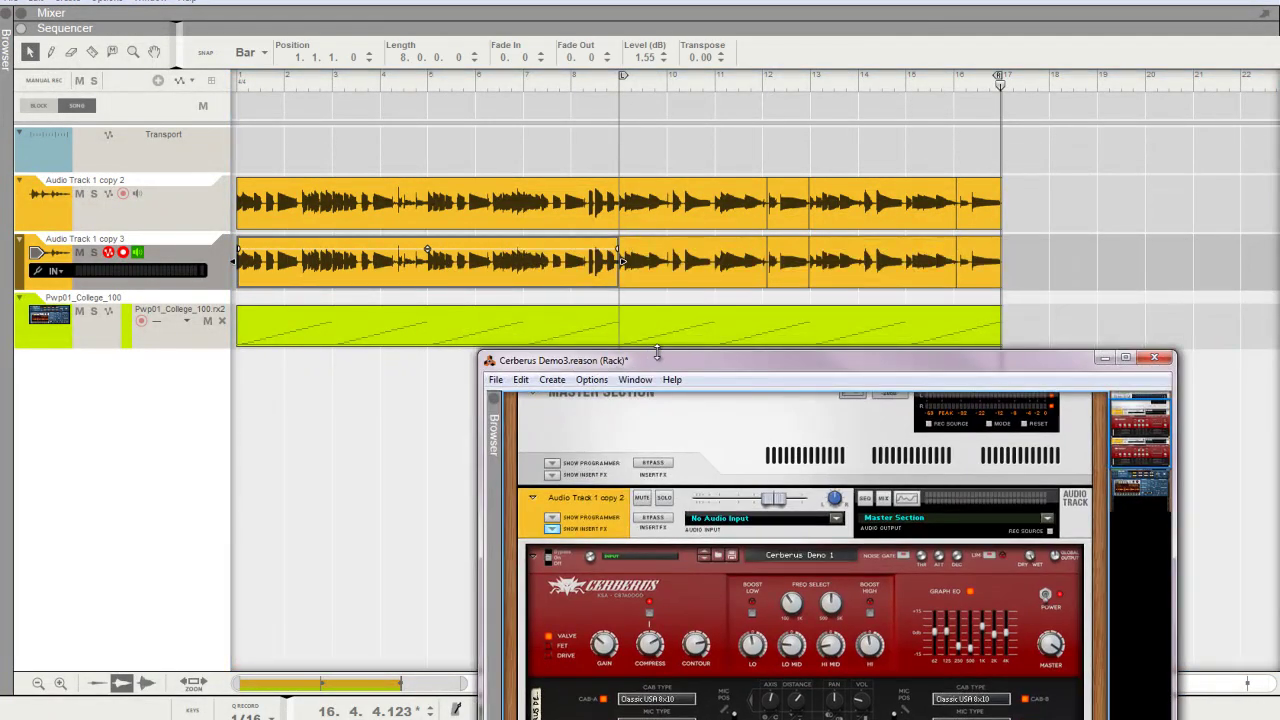
pyautogui.press('Delete')
pyautogui.click(669, 392)
# Delete three sections of copy 3's clip, leaving two short bass pieces near bars 12 and 16.
pyautogui.click(528, 270)
pyautogui.press('Delete')
pyautogui.click(678, 263)
pyautogui.press('Delete')
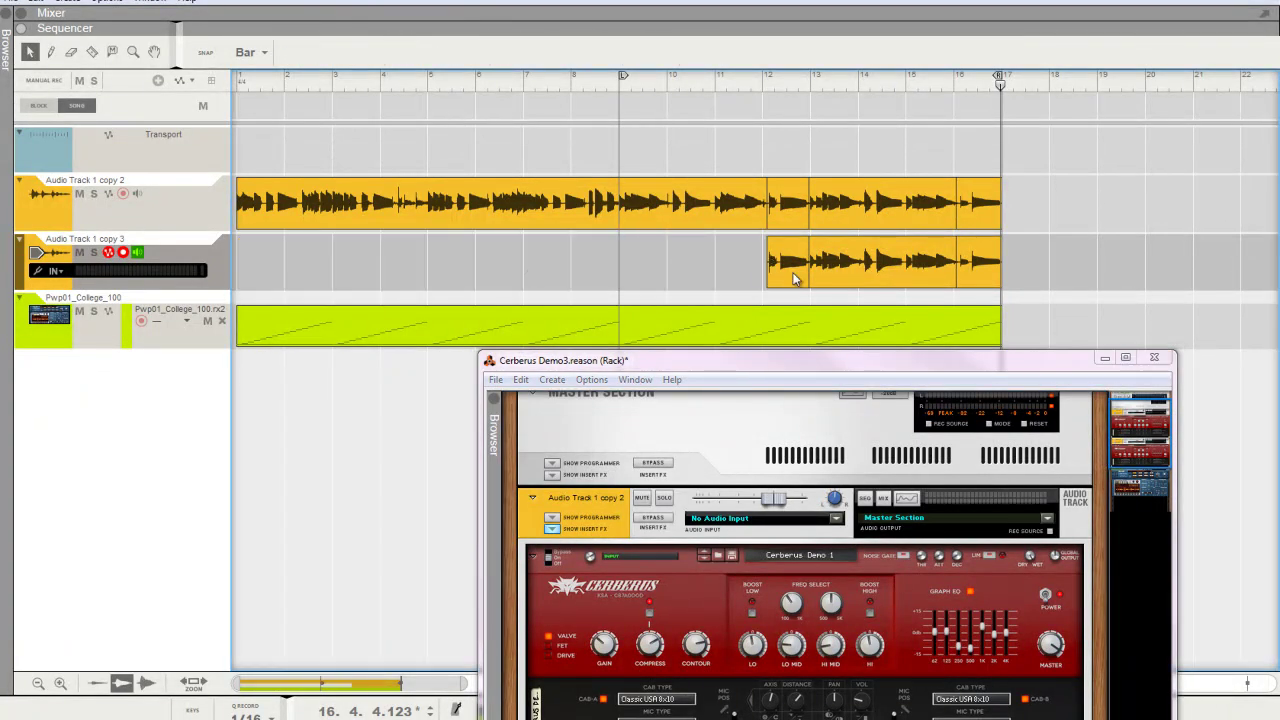
pyautogui.click(833, 263)
pyautogui.press('Delete')
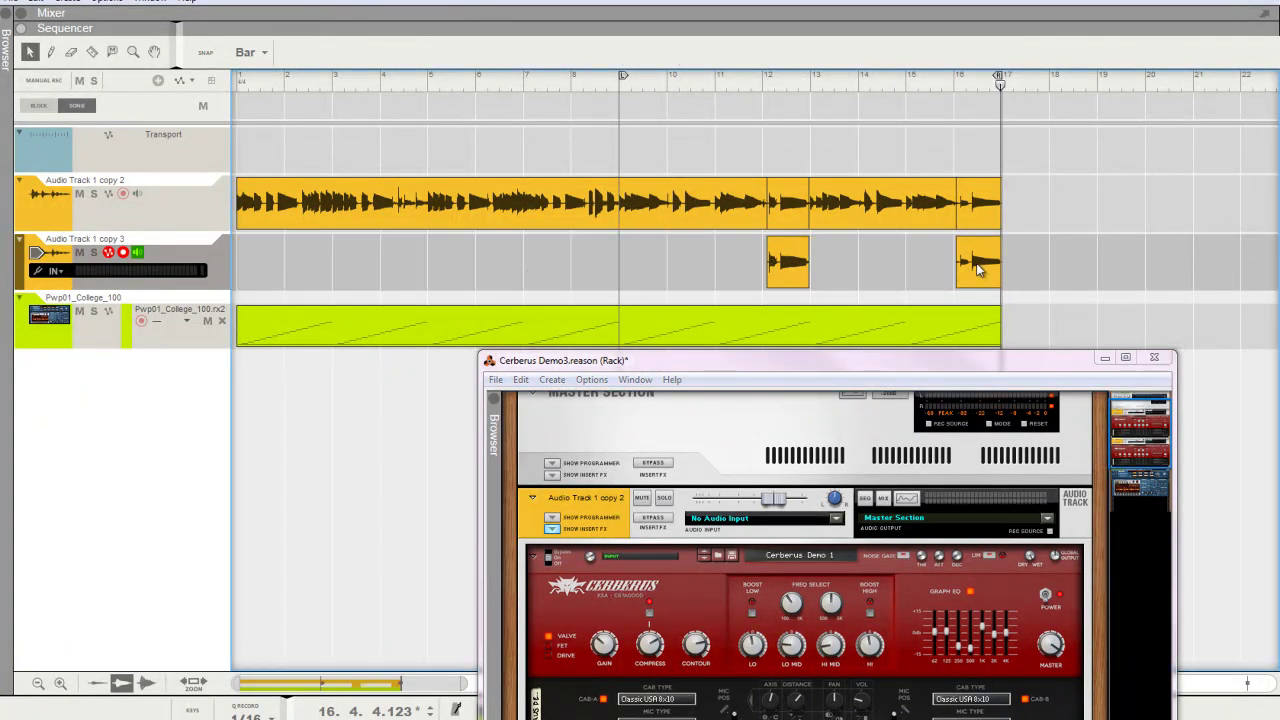
pyautogui.click(619, 88)
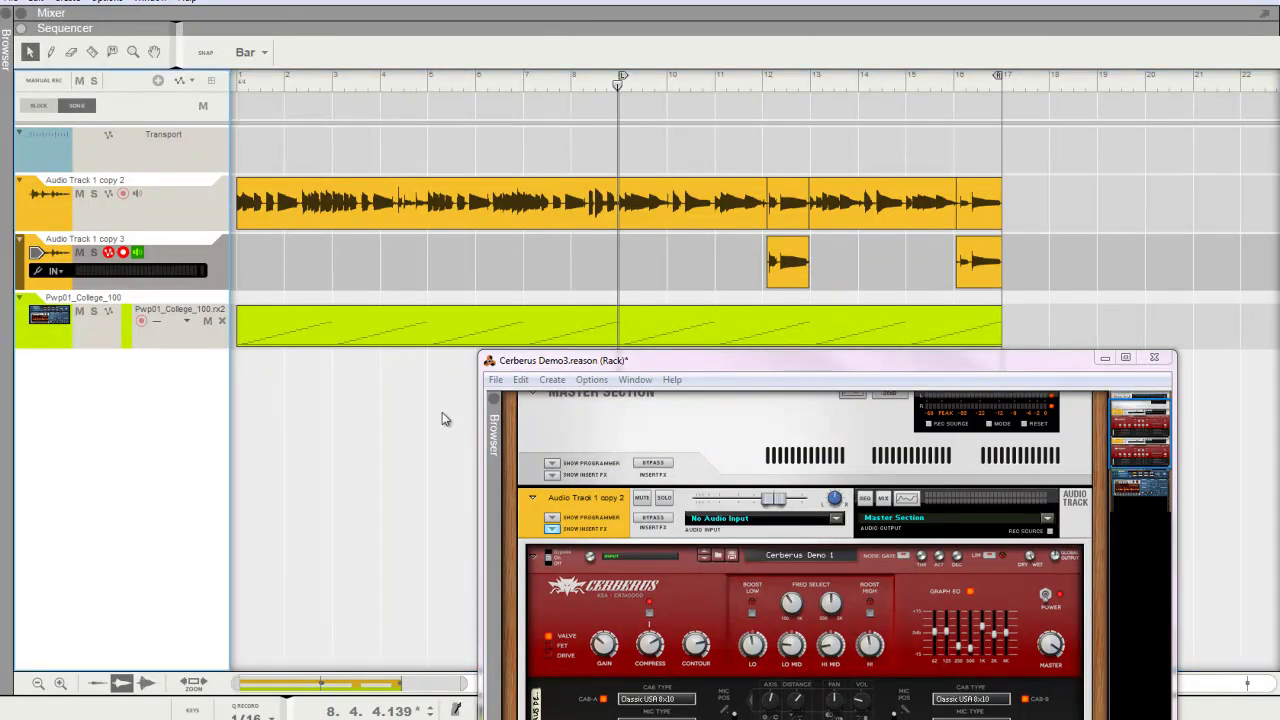
pyautogui.moveTo(706, 362); pyautogui.dragTo(736, 48)
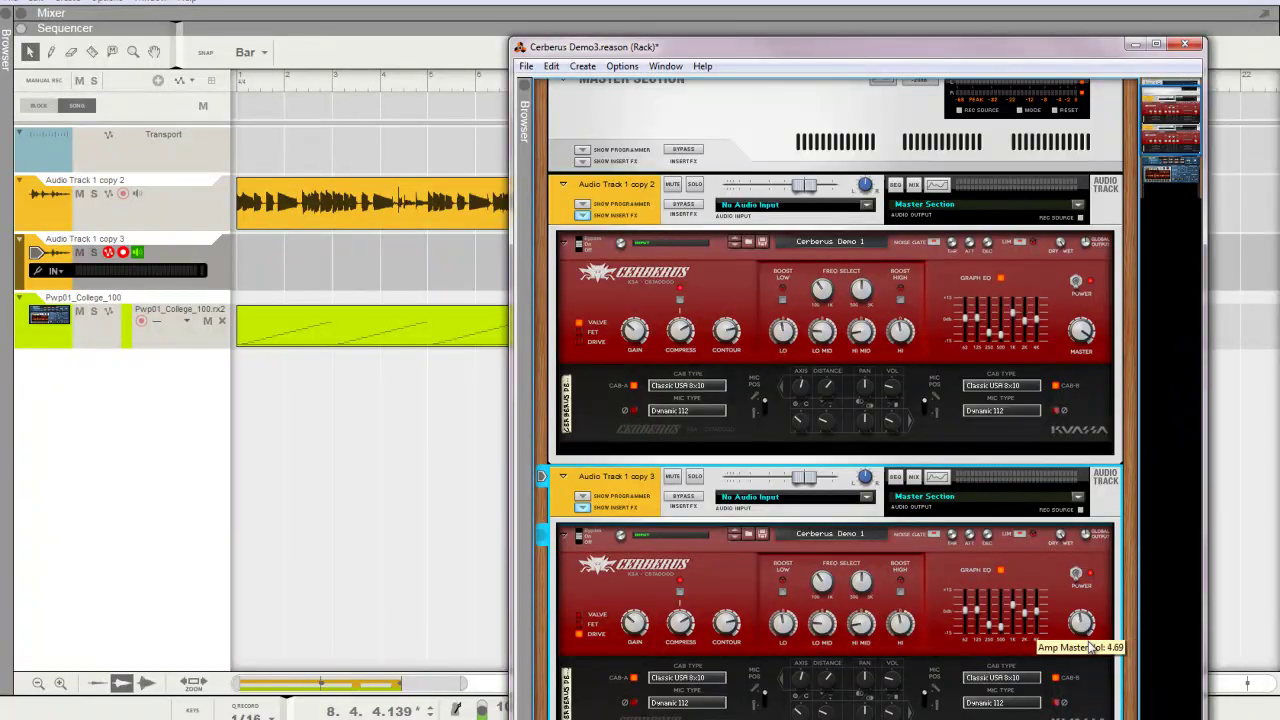
pyautogui.moveTo(730, 58); pyautogui.dragTo(654, 363)
pyautogui.click(622, 84)
pyautogui.press('space')
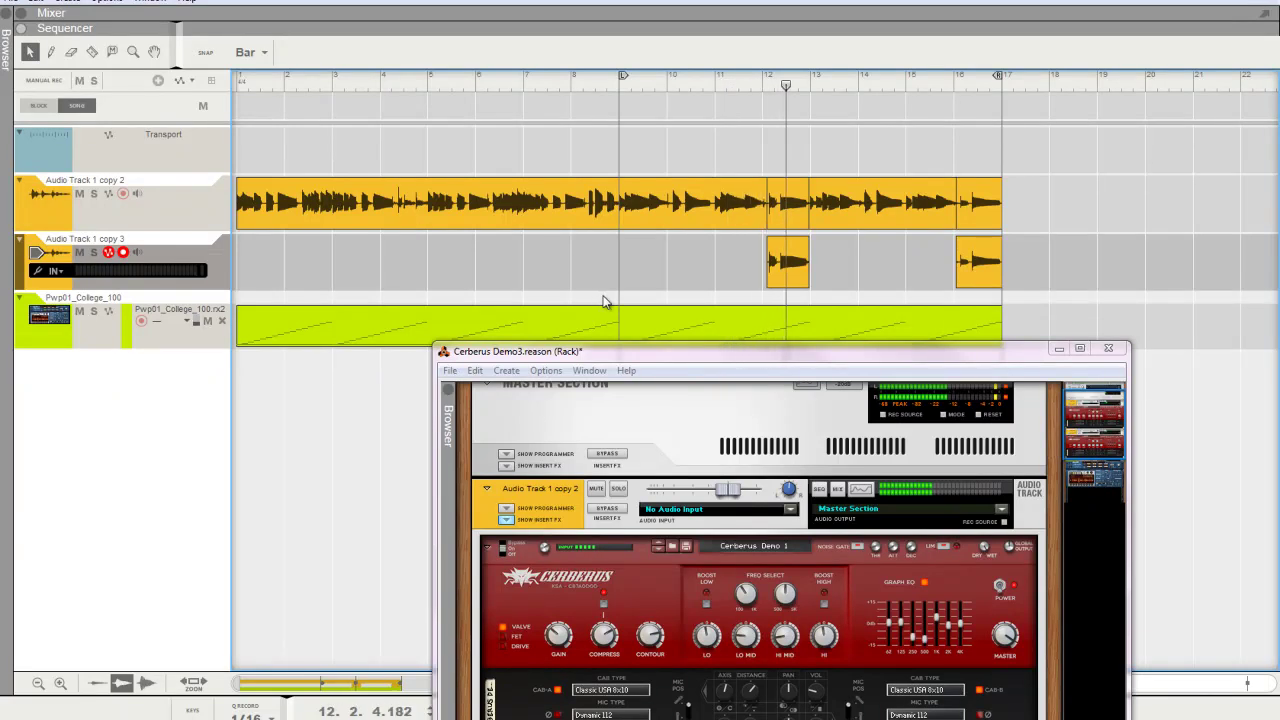
pyautogui.moveTo(763, 361); pyautogui.dragTo(787, 67)
pyautogui.moveTo(1042, 660)
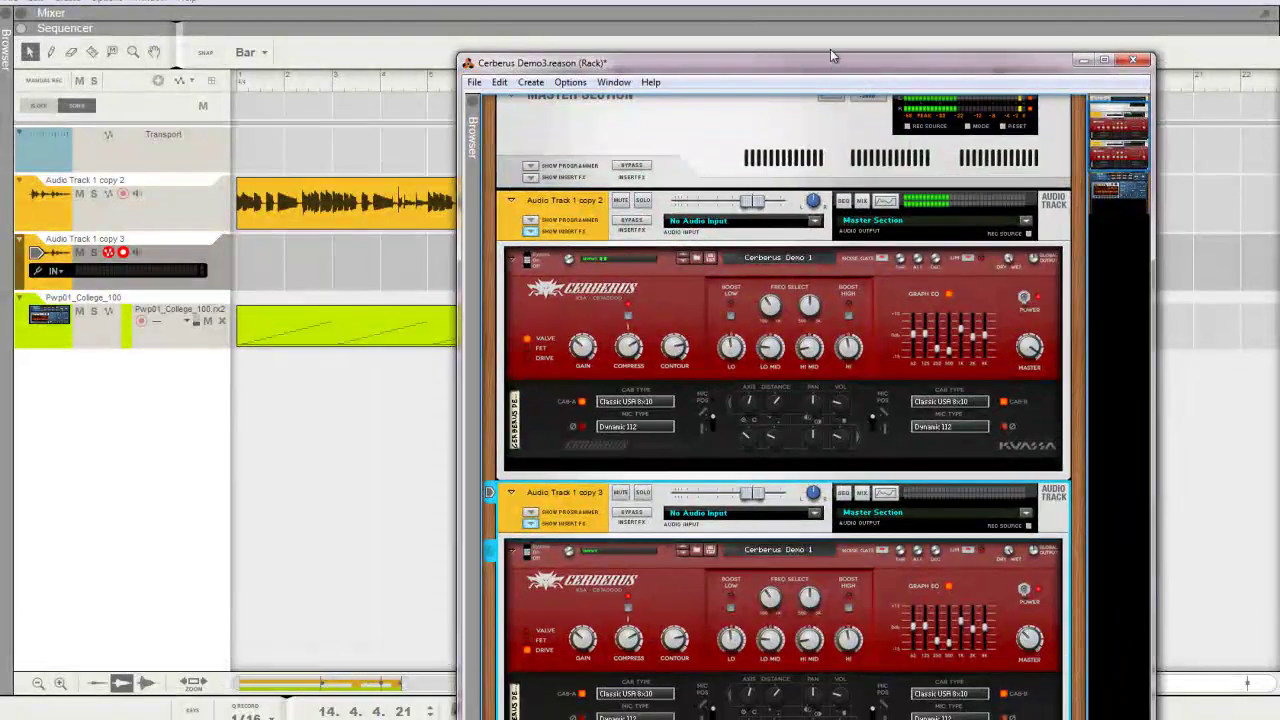
pyautogui.moveTo(837, 65)
pyautogui.mouseDown()
pyautogui.moveTo(780, 254)
pyautogui.moveTo(816, 72)
pyautogui.mouseUp()
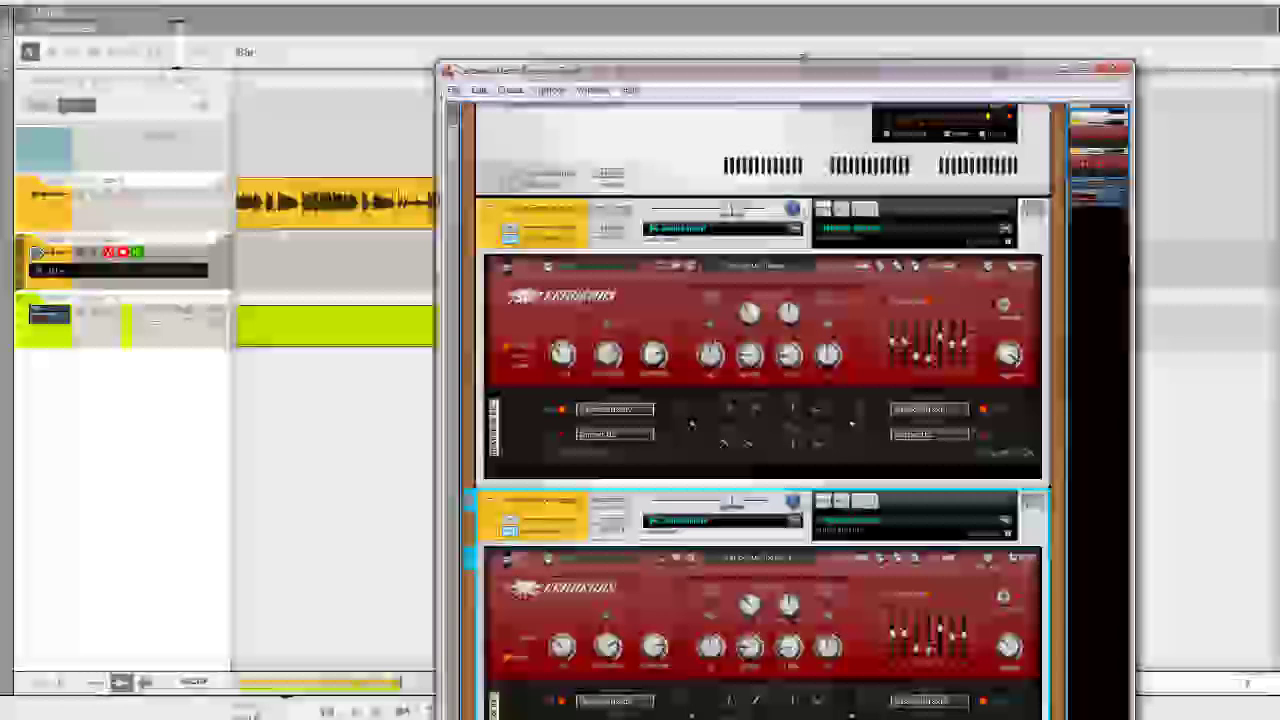
# Reposition the rack window and move the playback position to bar 2.
pyautogui.moveTo(790, 70); pyautogui.dragTo(786, 53)
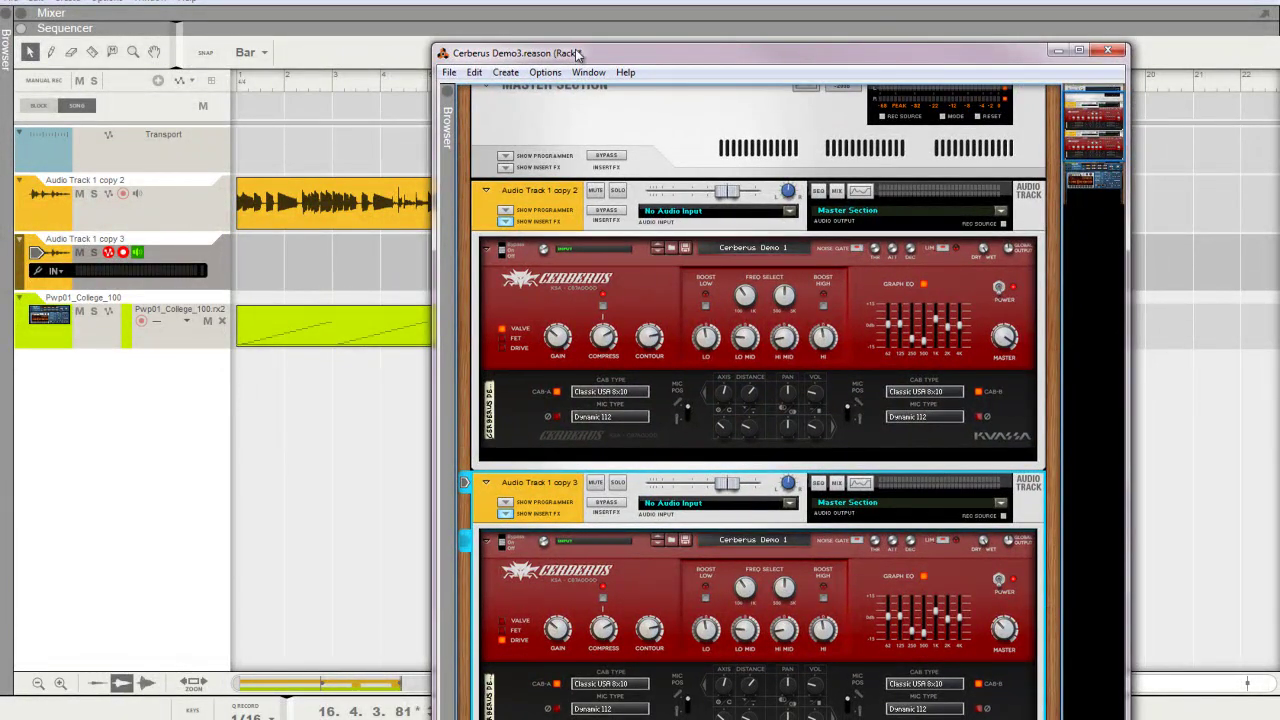
pyautogui.moveTo(577, 55); pyautogui.dragTo(553, 425)
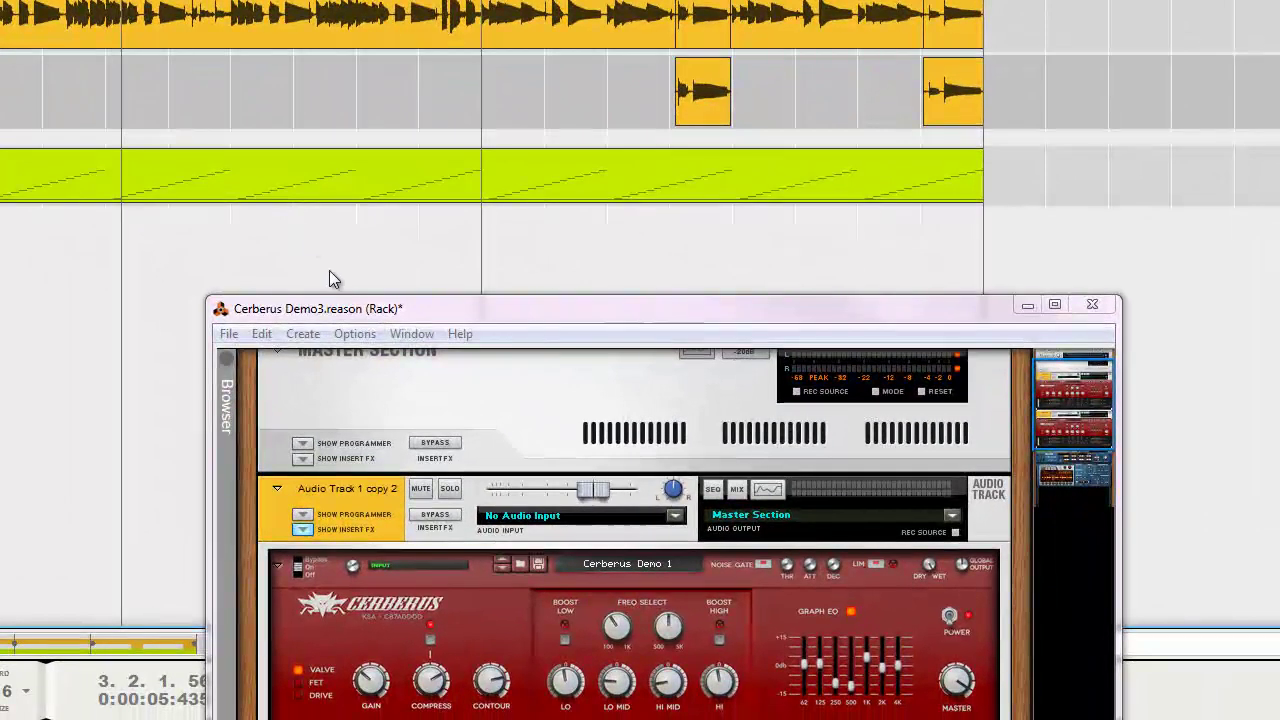
pyautogui.moveTo(335, 292); pyautogui.dragTo(312, 30)
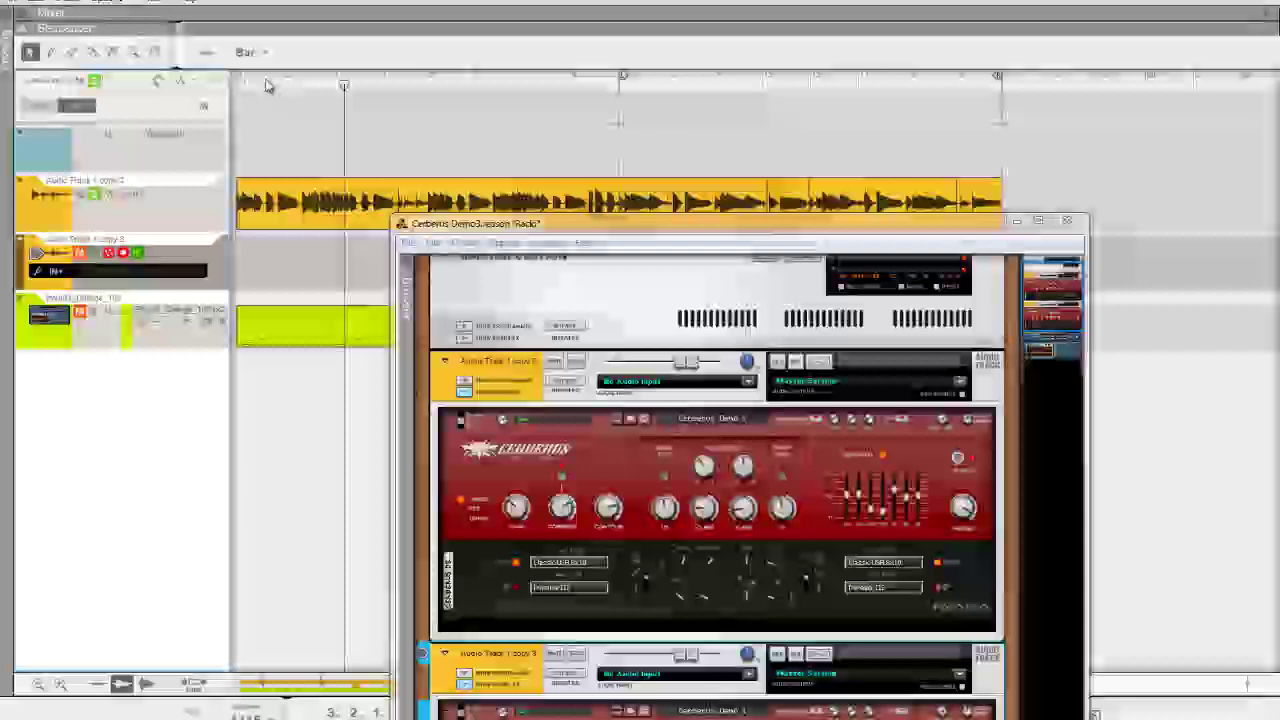
pyautogui.click(287, 82)
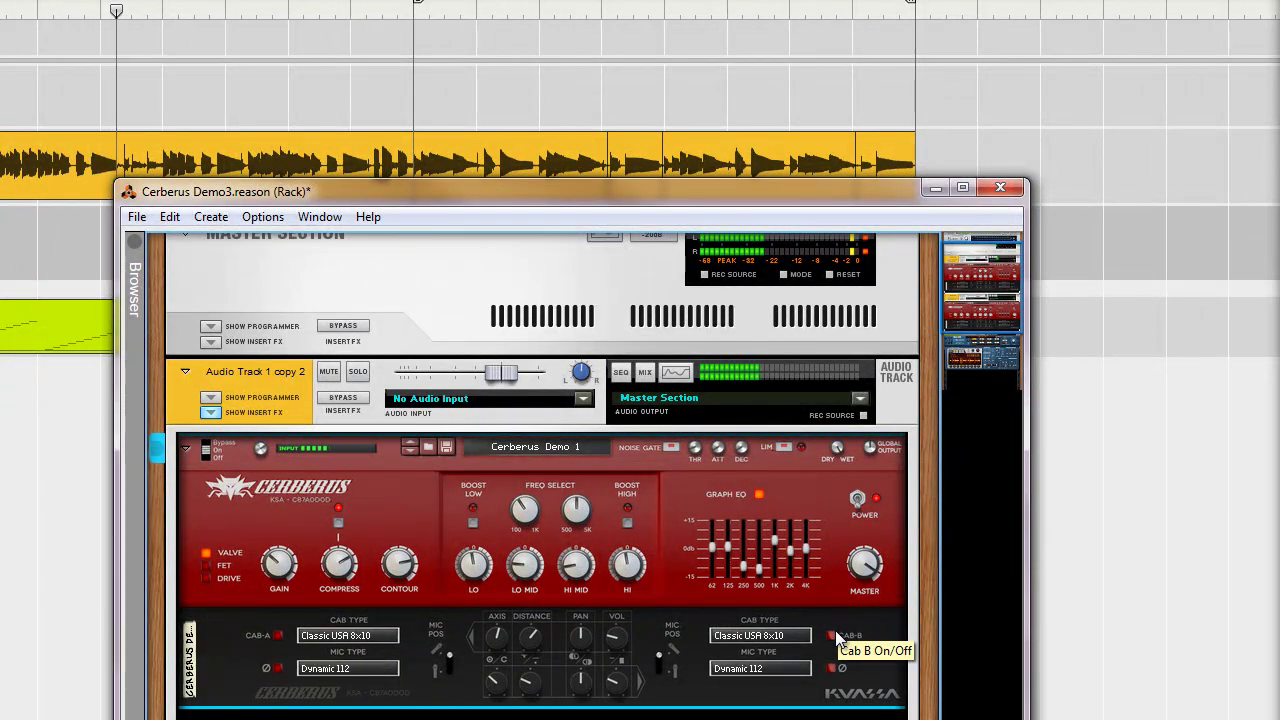
# Switch on Cab B and Cab A and nudge the Cerberus master volume up toward 8.28.
pyautogui.click(832, 636)
pyautogui.click(279, 636)
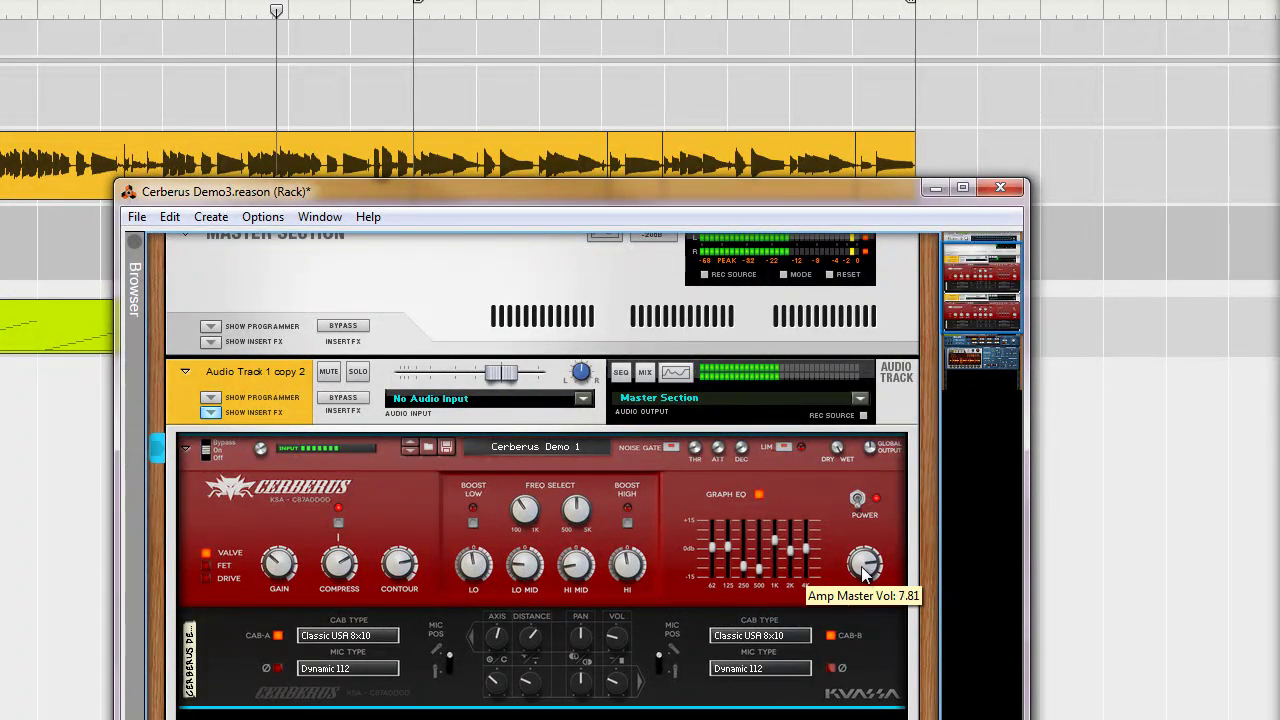
pyautogui.moveTo(863, 572); pyautogui.dragTo(857, 563)
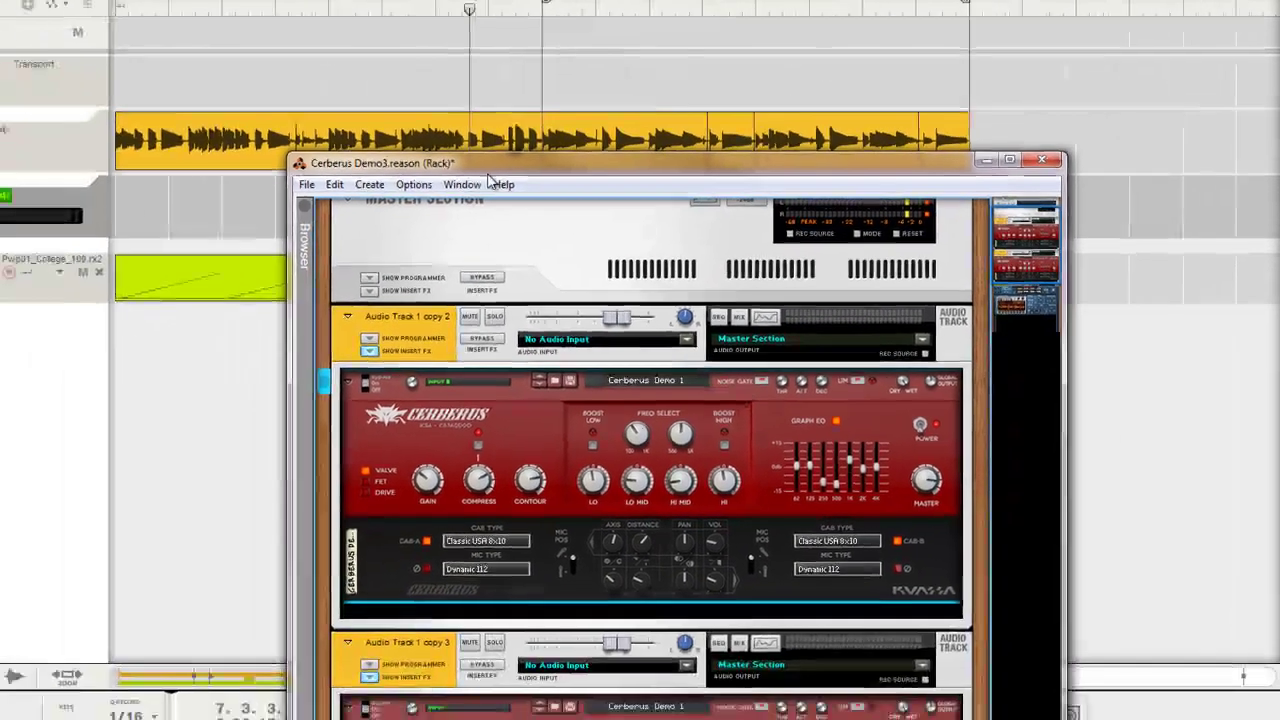
pyautogui.moveTo(356, 191); pyautogui.dragTo(404, 85)
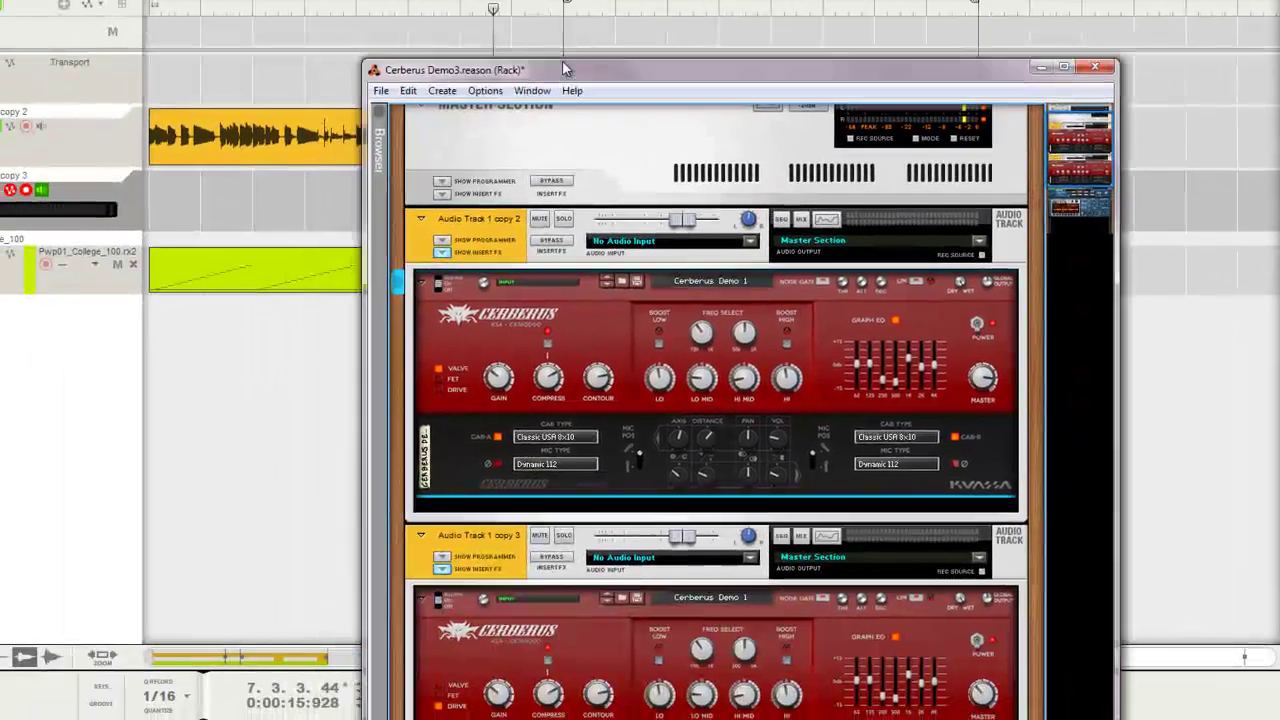
pyautogui.moveTo(563, 69); pyautogui.dragTo(568, 43)
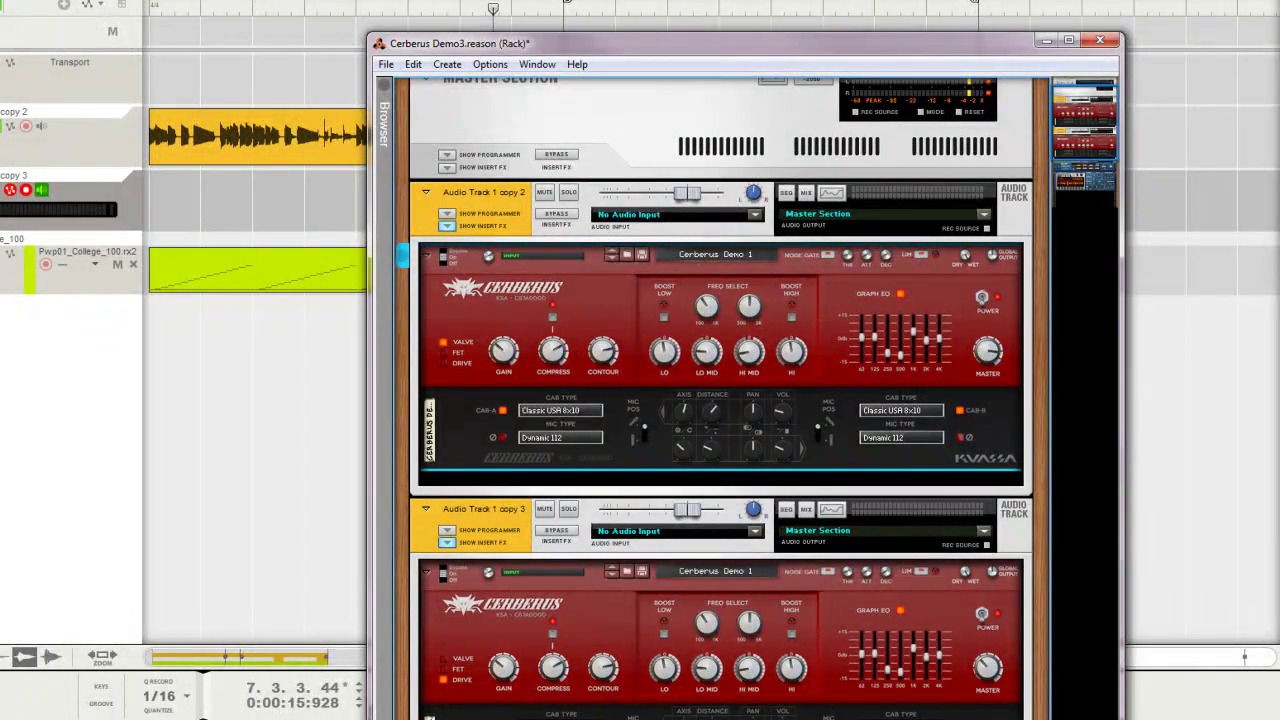